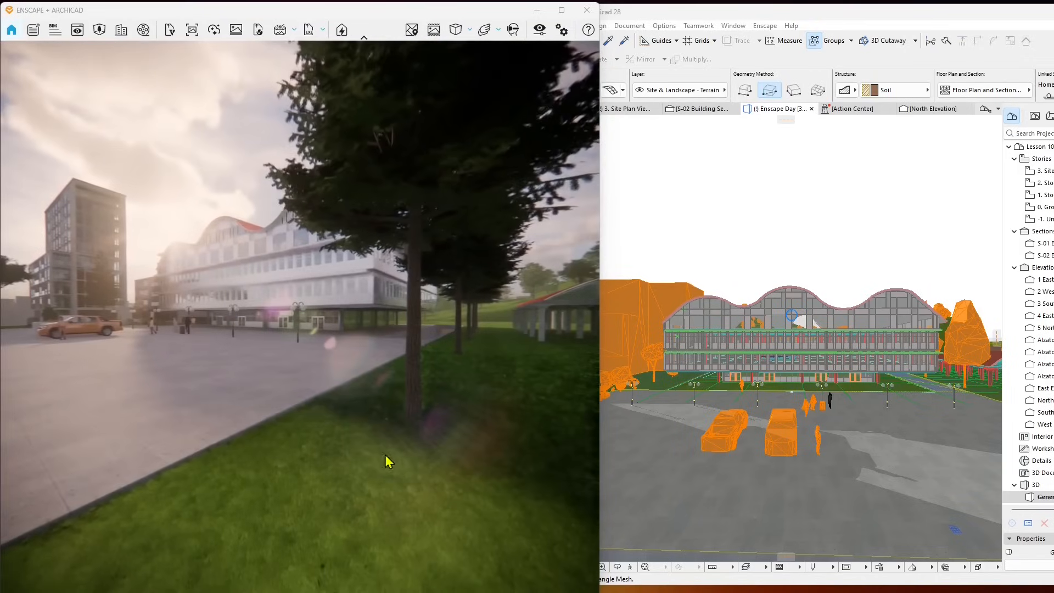
- Turn off the Grass - Green surface override on the terrain mesh beside the paved plaza
{"action": "left_click_drag", "start_coordinate": [355, 434], "coordinate": [354, 401]}
{"action": "right_click_drag", "start_coordinate": [354, 434], "coordinate": [407, 454]}
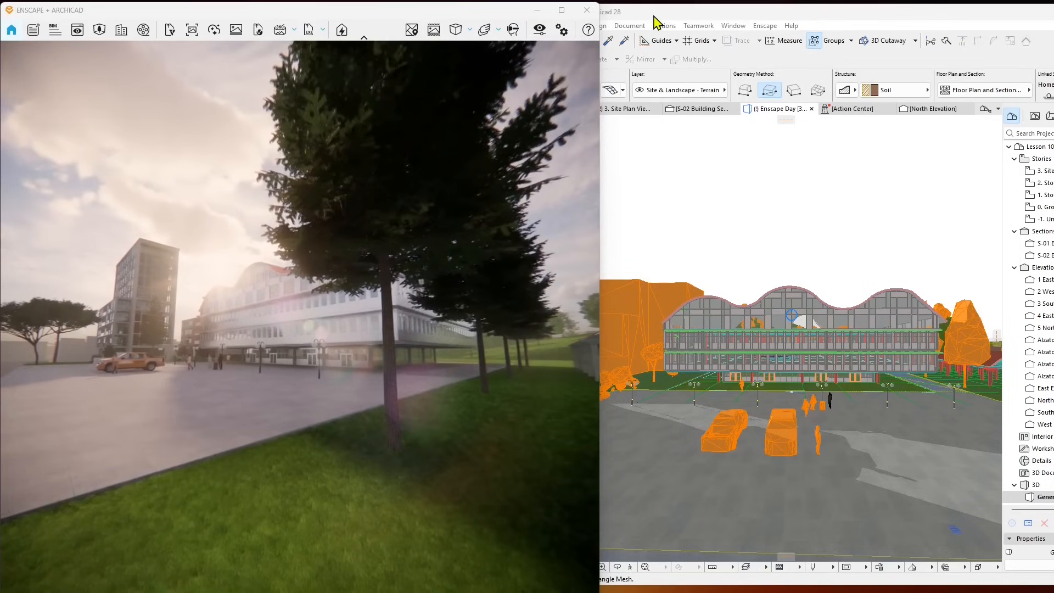
{"action": "left_click", "coordinate": [739, 402]}
{"action": "scroll", "coordinate": [739, 409], "scroll_direction": "down", "scroll_amount": 4}
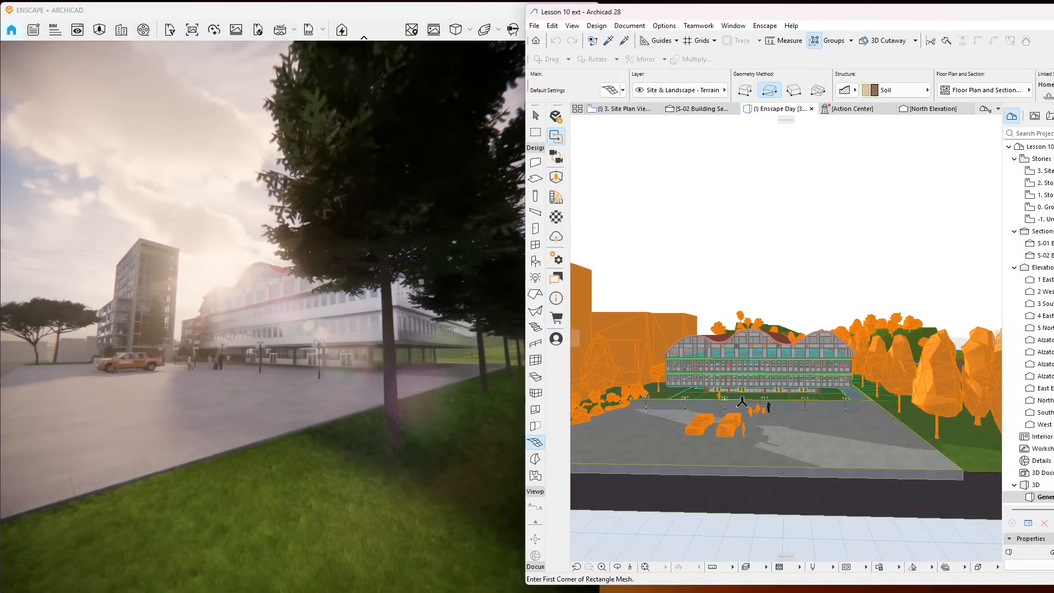
{"action": "key", "text": "Escape"}
{"action": "scroll", "coordinate": [926, 426], "scroll_direction": "up", "scroll_amount": 2}
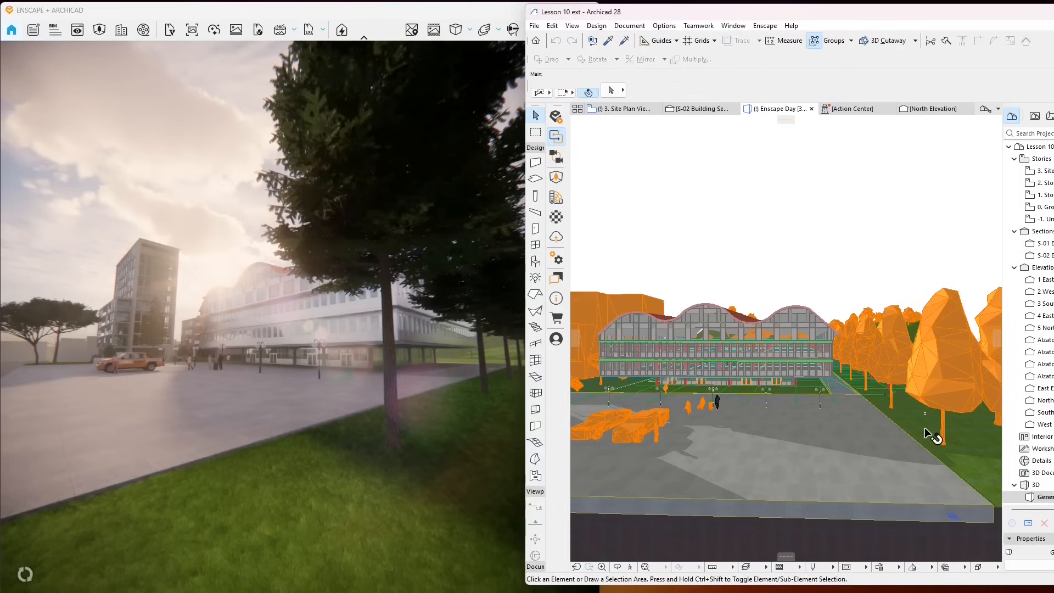
{"action": "scroll", "coordinate": [925, 434], "scroll_direction": "up", "scroll_amount": 2}
{"action": "left_click", "coordinate": [927, 438]}
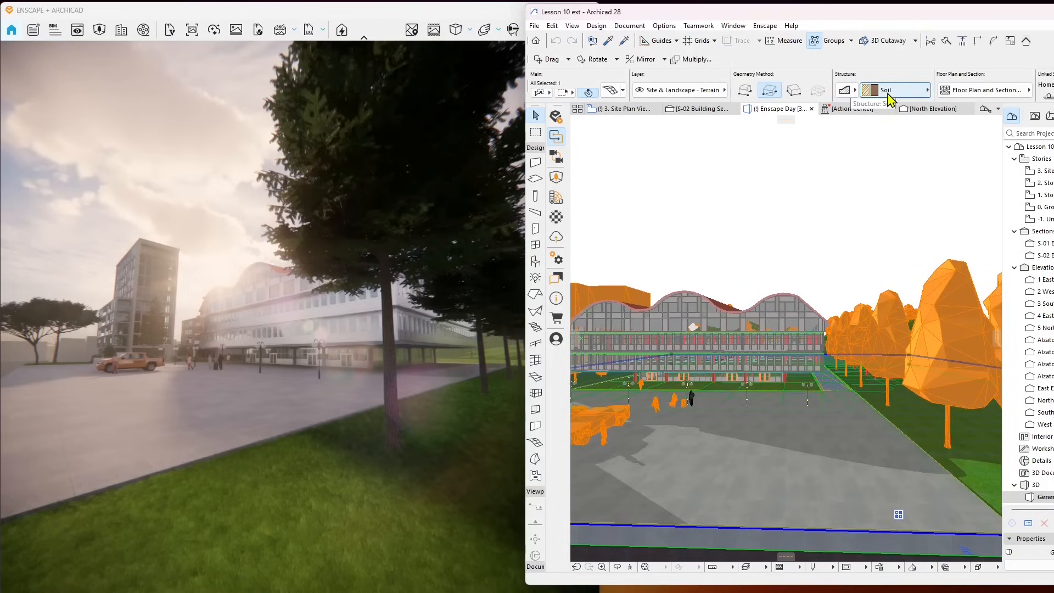
{"action": "right_click", "coordinate": [905, 415]}
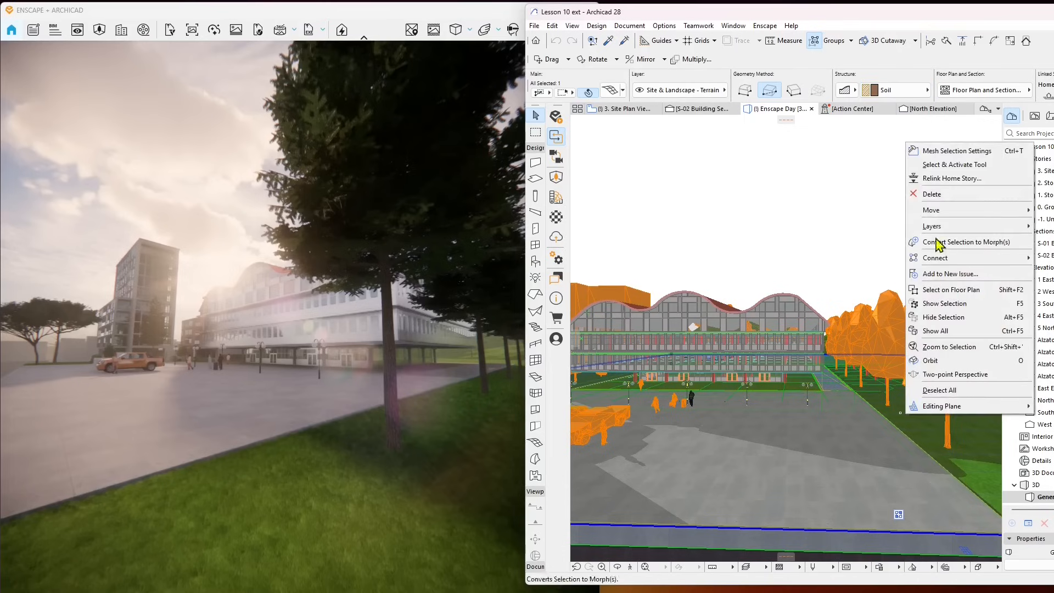
{"action": "left_click", "coordinate": [933, 146]}
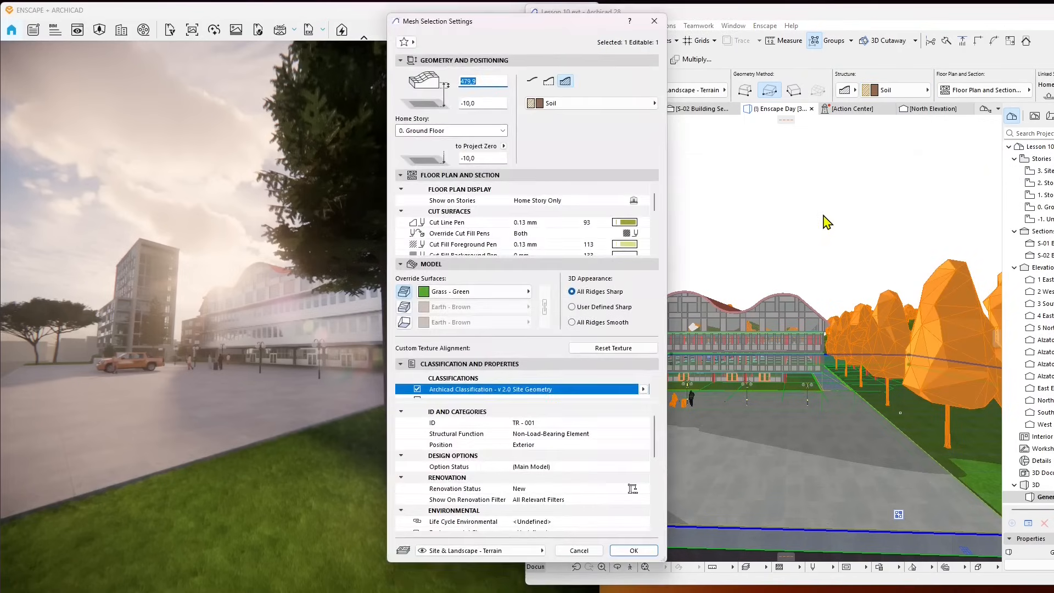
{"action": "left_click_drag", "start_coordinate": [548, 34], "coordinate": [588, 46]}
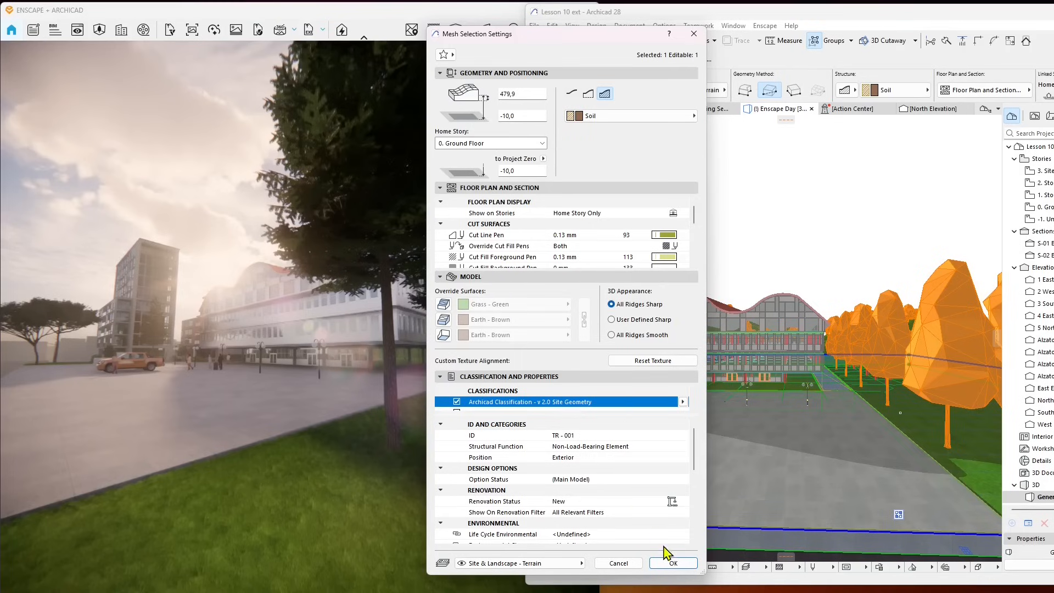
{"action": "left_click", "coordinate": [673, 564]}
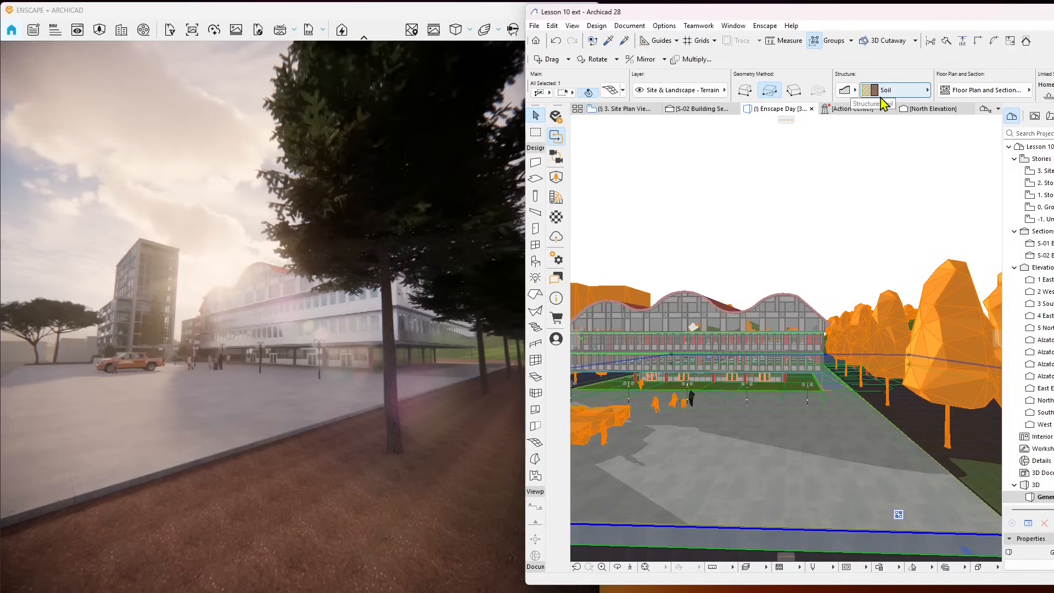
- Turn the Grass - Green surface override of the terrain mesh back on
{"action": "right_click", "coordinate": [900, 418]}
{"action": "left_click", "coordinate": [929, 146]}
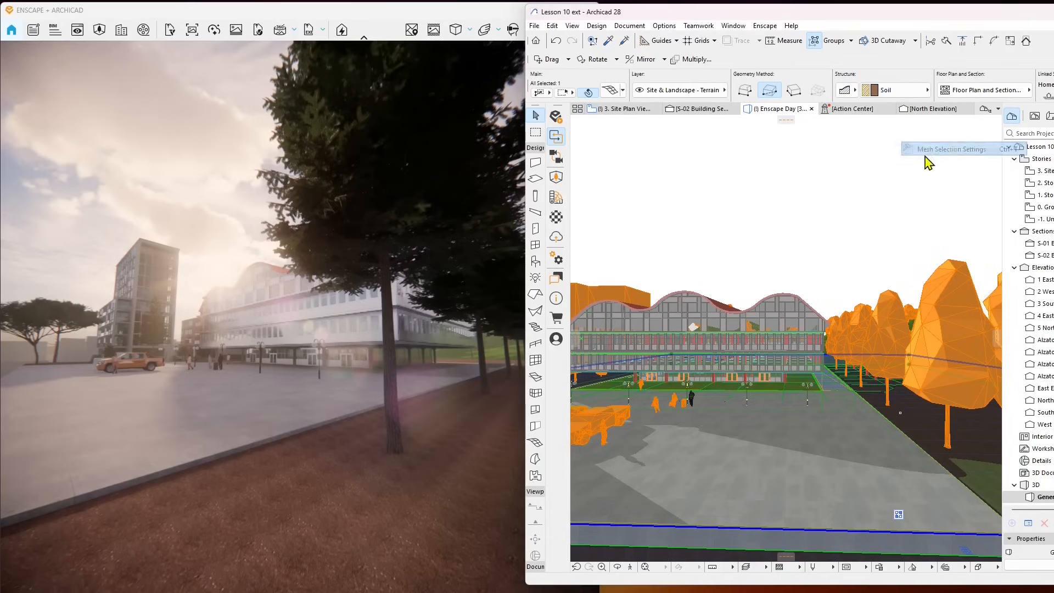
{"action": "left_click", "coordinate": [444, 305]}
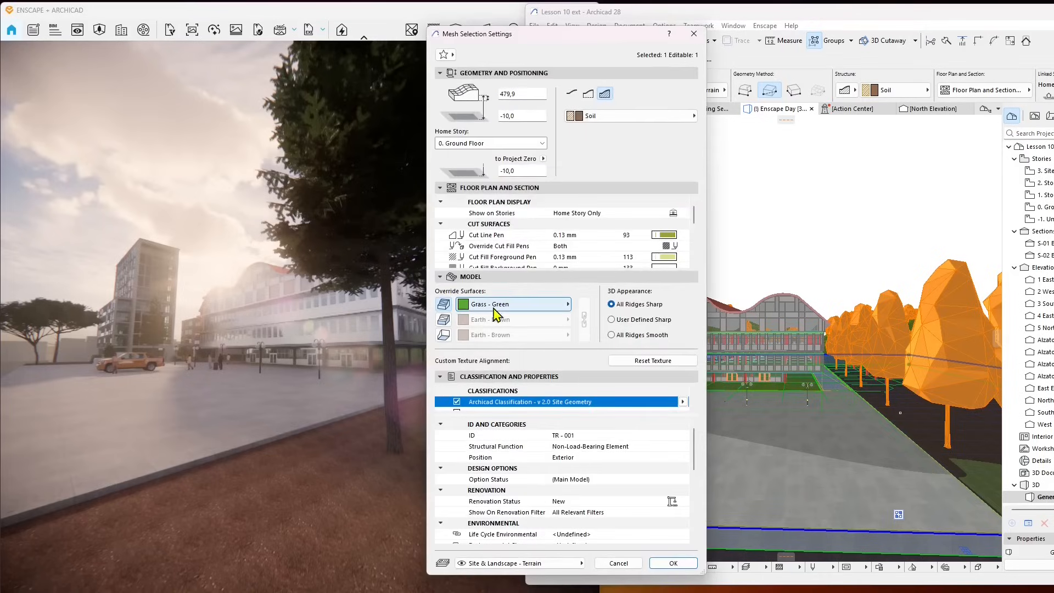
{"action": "left_click", "coordinate": [673, 564]}
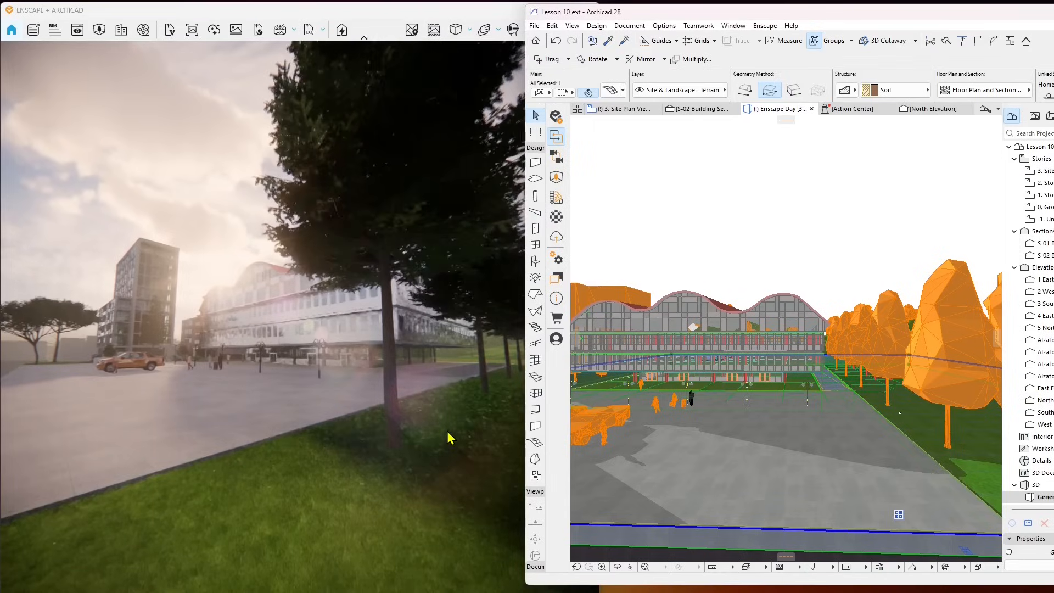
- Open the Enscape Material Editor, search for "grass" and load the Grass - Green material for editing
{"action": "left_click", "coordinate": [464, 435]}
{"action": "scroll", "coordinate": [463, 436], "scroll_direction": "up", "scroll_amount": 2}
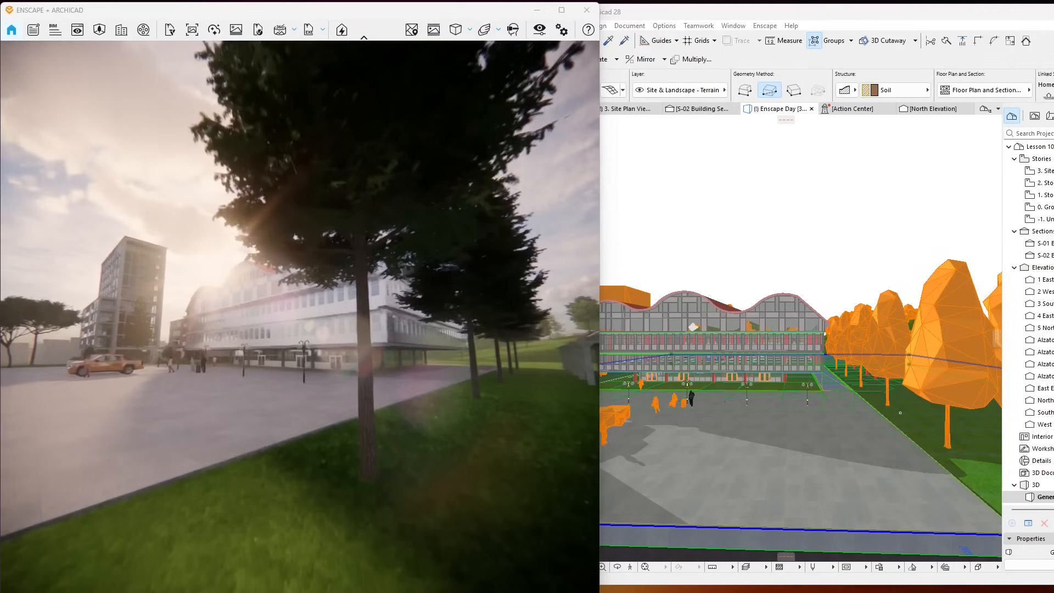
{"action": "right_click_drag", "start_coordinate": [442, 440], "coordinate": [495, 390]}
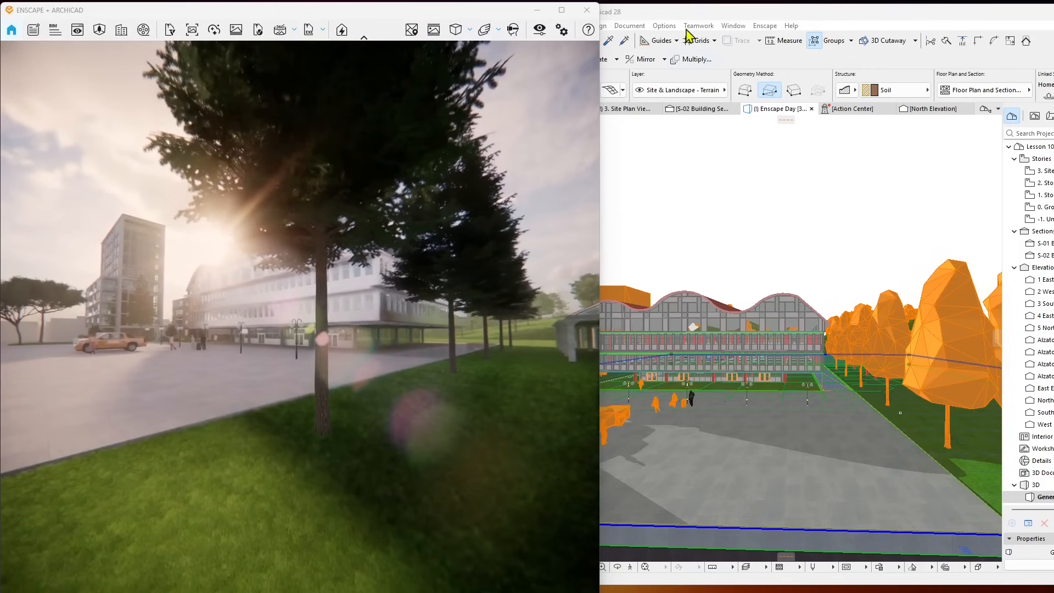
{"action": "left_click", "coordinate": [683, 13]}
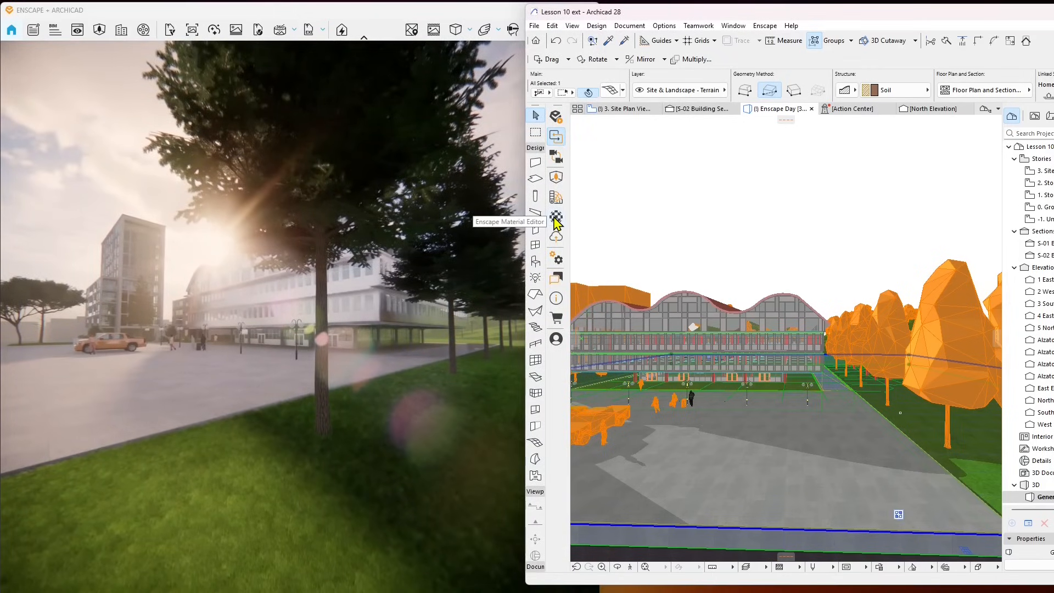
{"action": "left_click", "coordinate": [763, 26]}
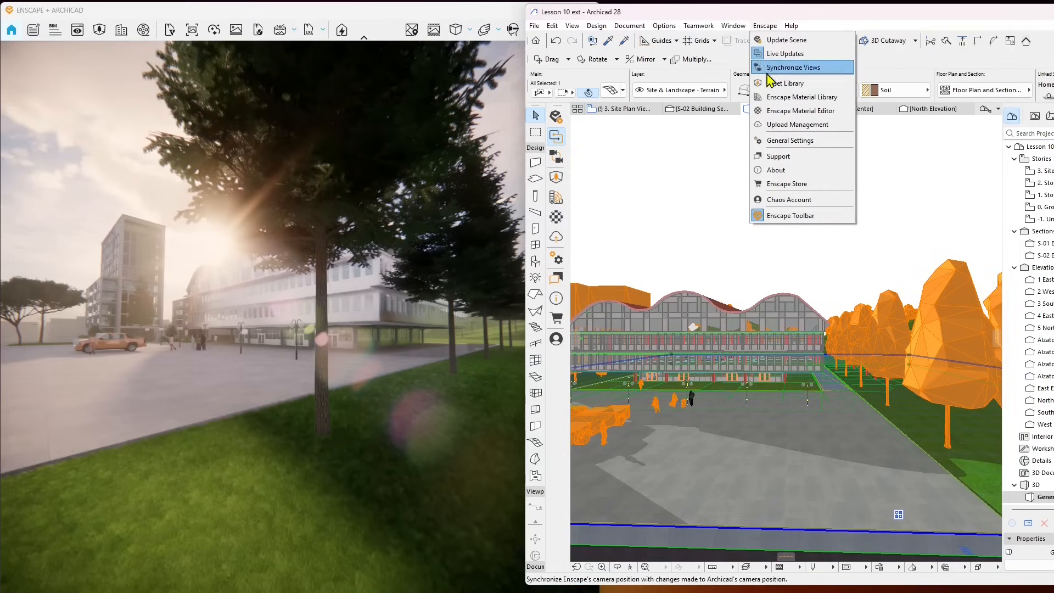
{"action": "left_click", "coordinate": [779, 112]}
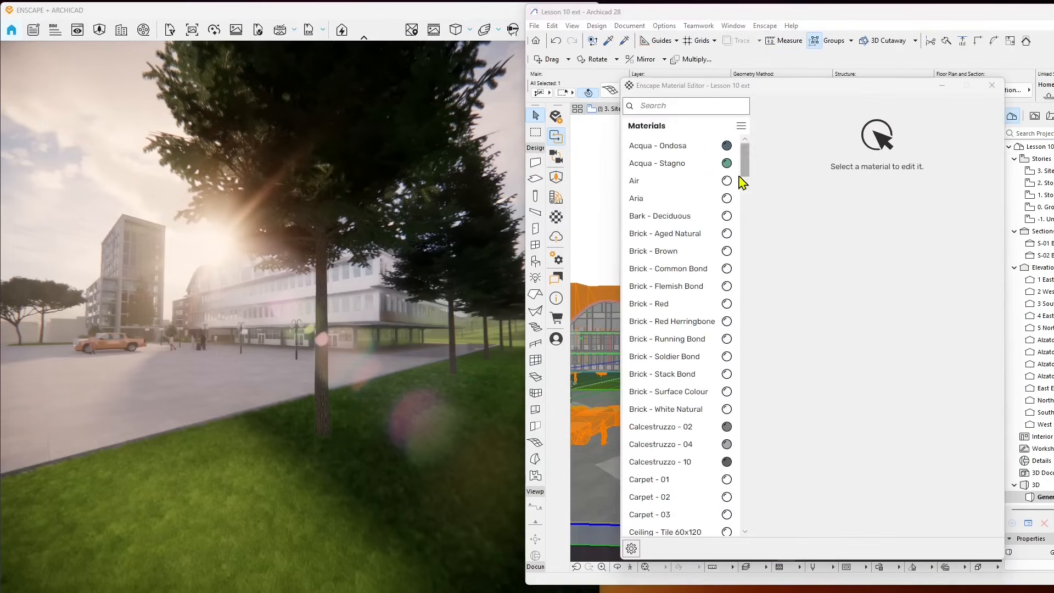
{"action": "left_click", "coordinate": [660, 105]}
{"action": "type", "text": "erba"}
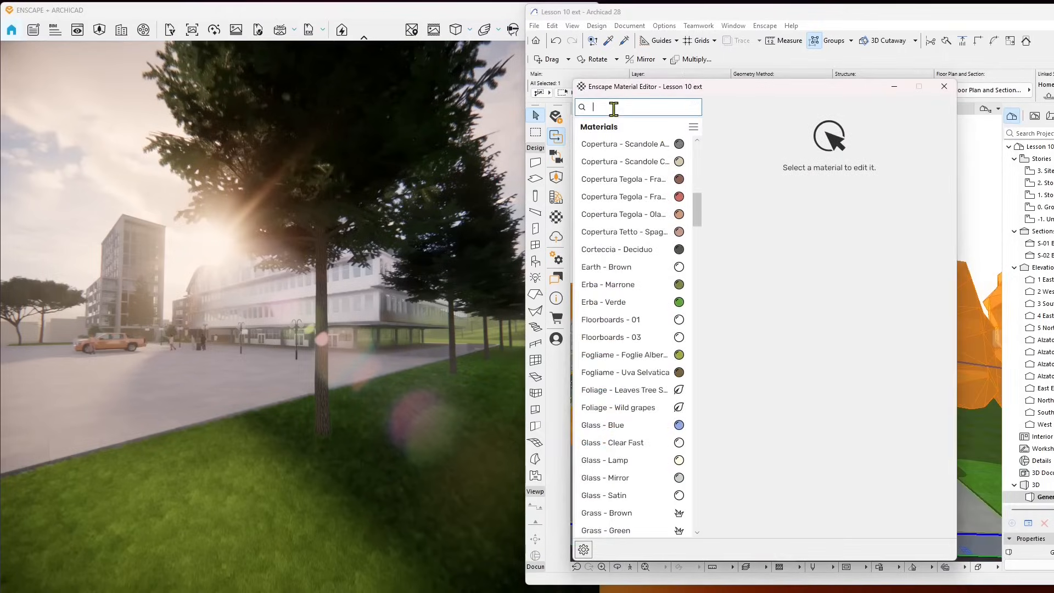
{"action": "type", "text": "grass"}
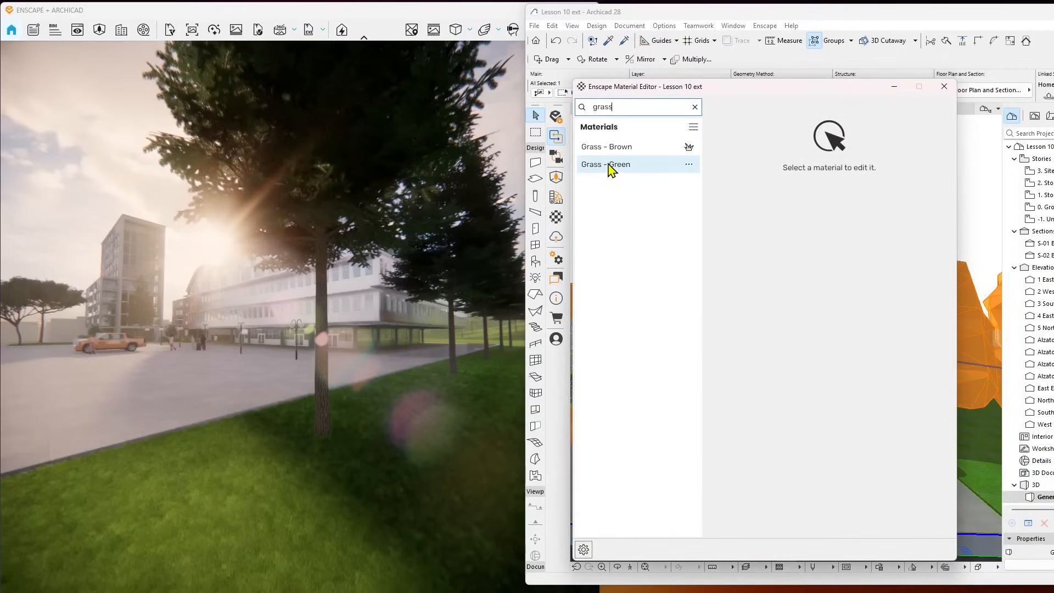
{"action": "left_click", "coordinate": [612, 169]}
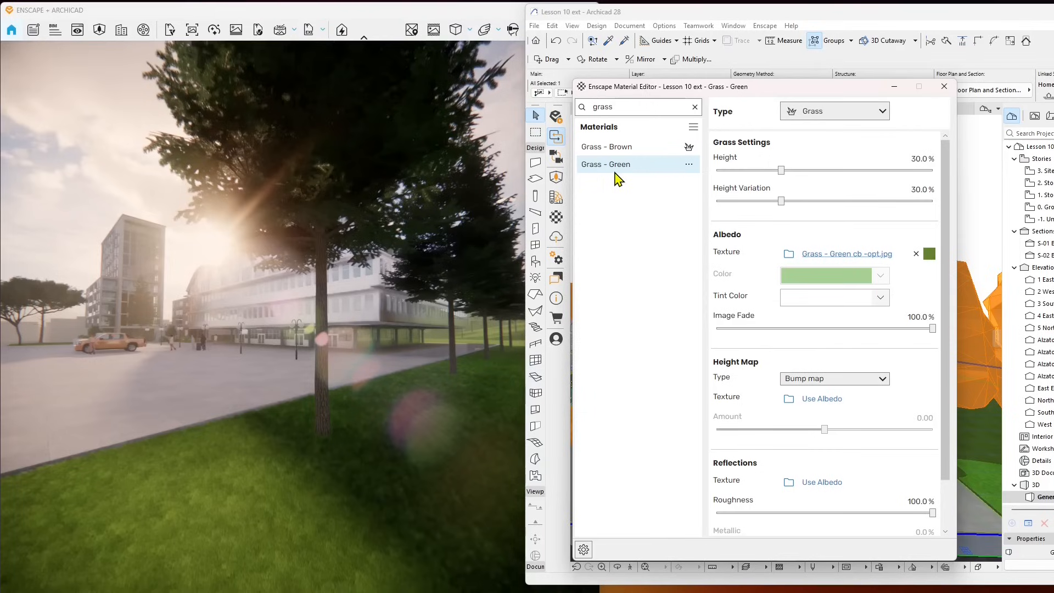
- Switch the Grass - Green material's type to Generic and back to Grass to compare the lawn rendering
{"action": "left_click_drag", "start_coordinate": [849, 87], "coordinate": [869, 83]}
{"action": "left_click", "coordinate": [822, 109]}
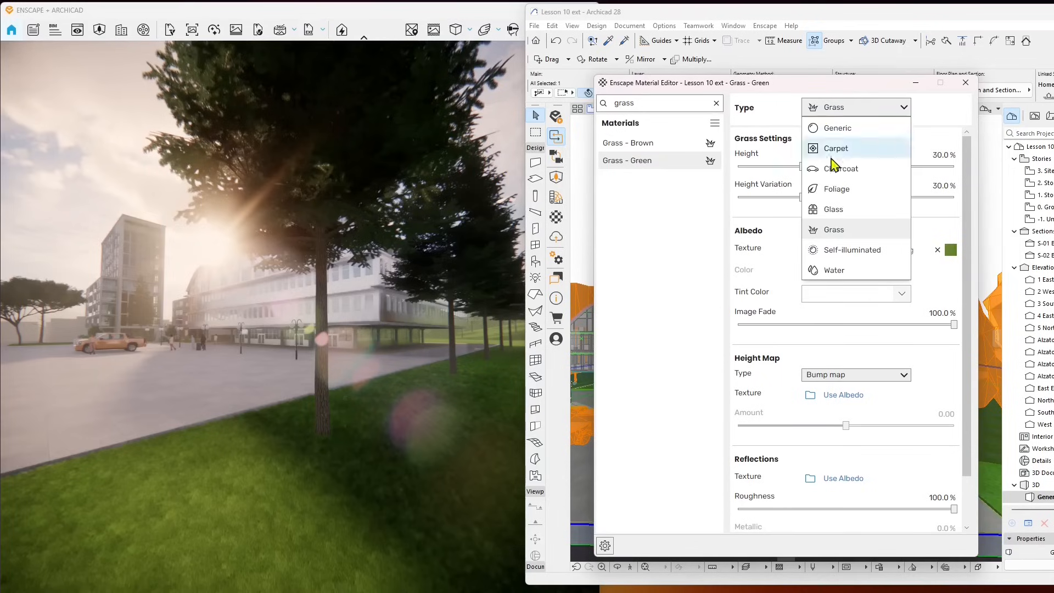
{"action": "left_click", "coordinate": [838, 131]}
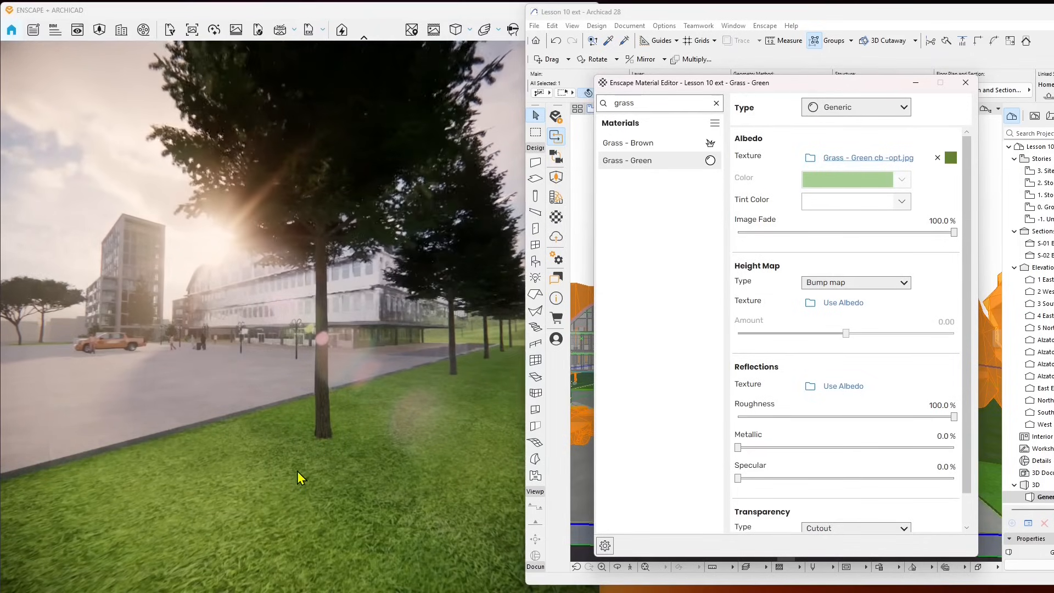
{"action": "left_click", "coordinate": [318, 469]}
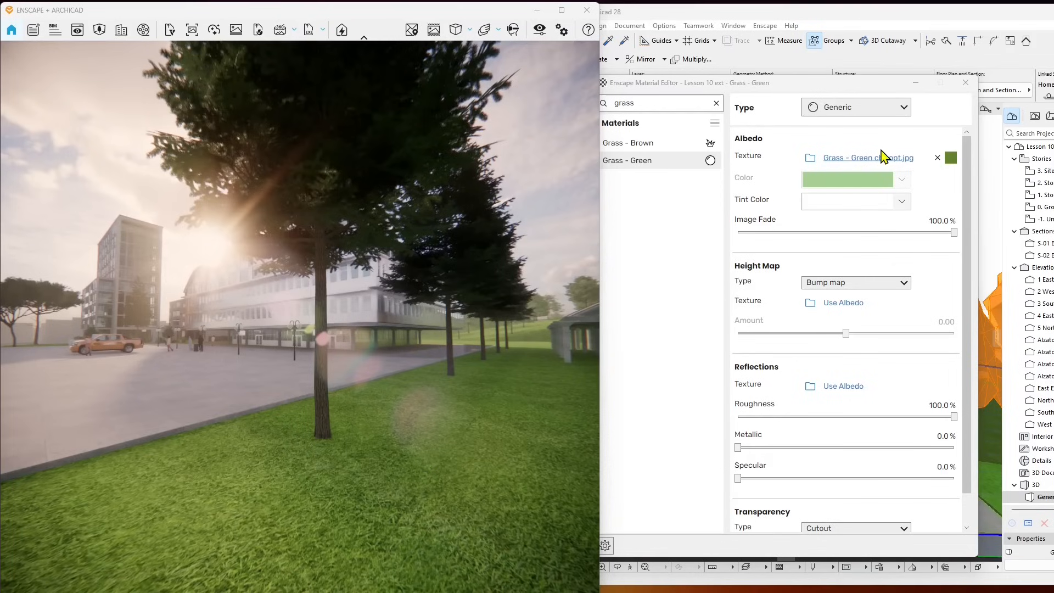
{"action": "left_click", "coordinate": [901, 107]}
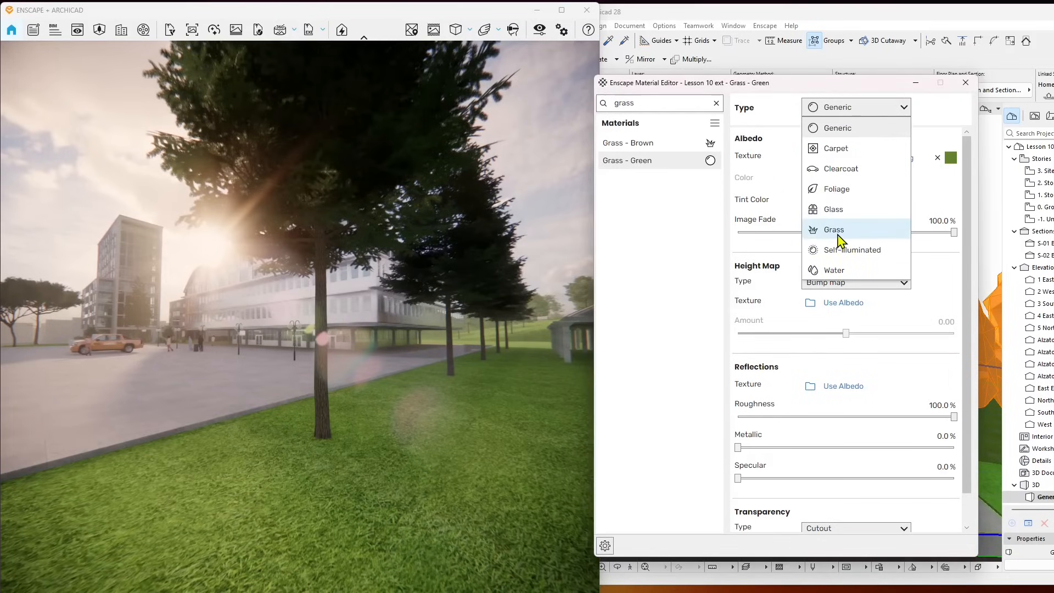
{"action": "left_click", "coordinate": [835, 230]}
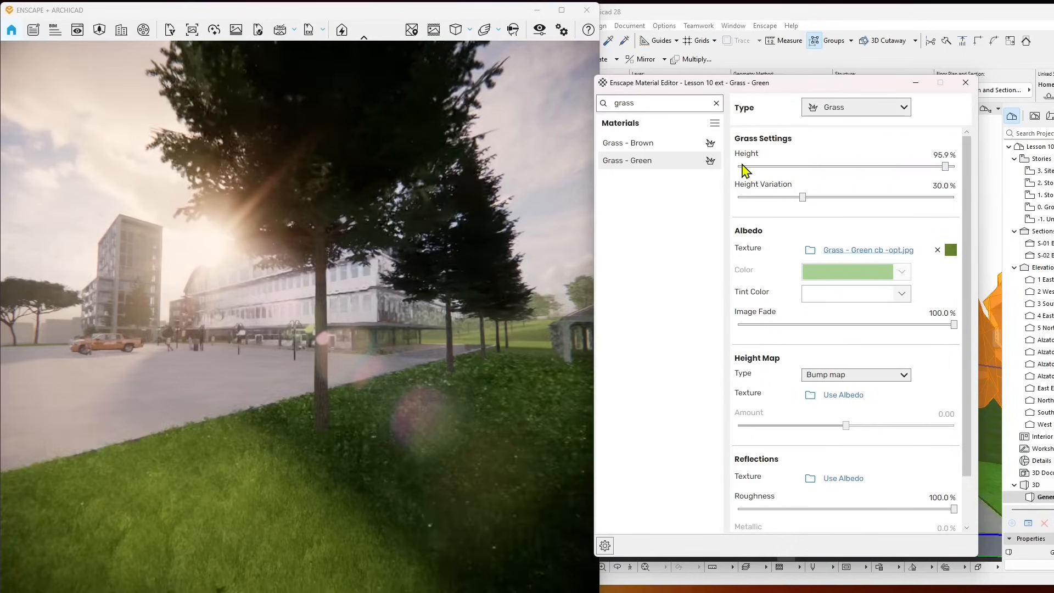
- Set both the grass height and the height variation of Grass - Green to 100%
{"action": "left_click_drag", "start_coordinate": [945, 166], "coordinate": [961, 166]}
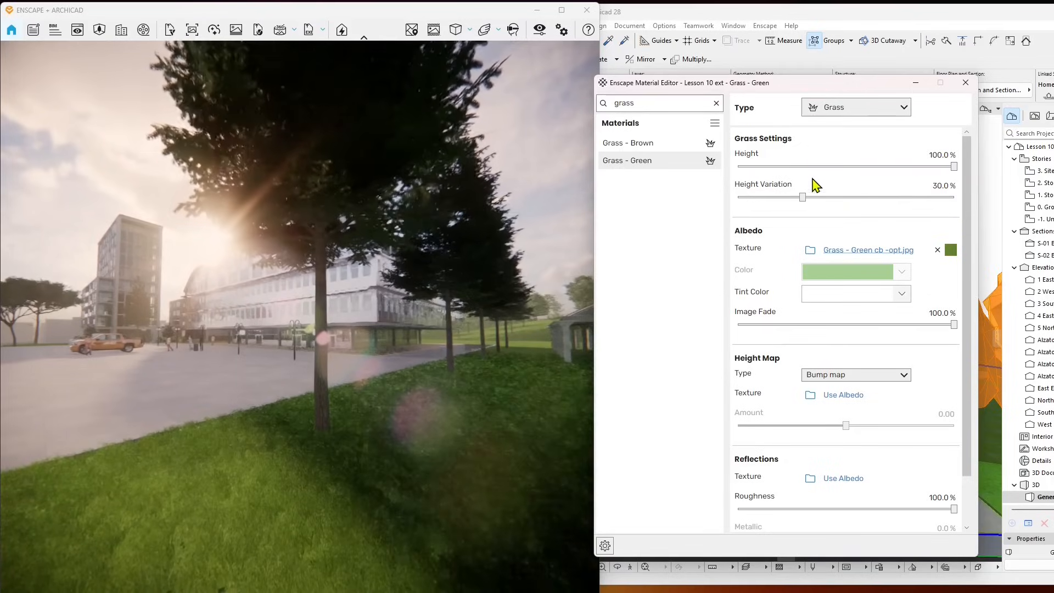
{"action": "left_click_drag", "start_coordinate": [802, 197], "coordinate": [954, 197]}
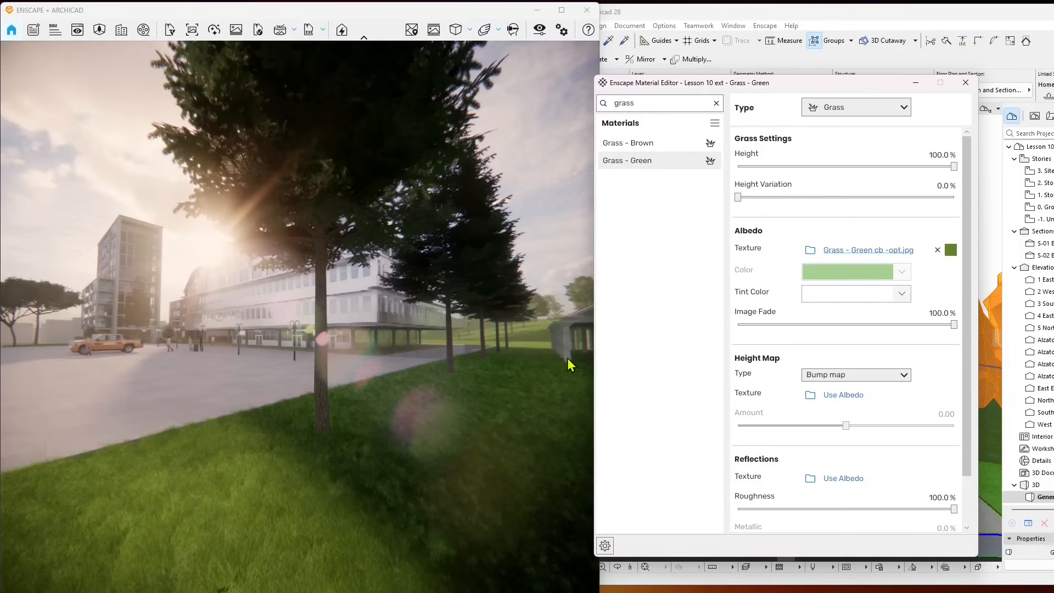
{"action": "left_click_drag", "start_coordinate": [738, 197], "coordinate": [1005, 189]}
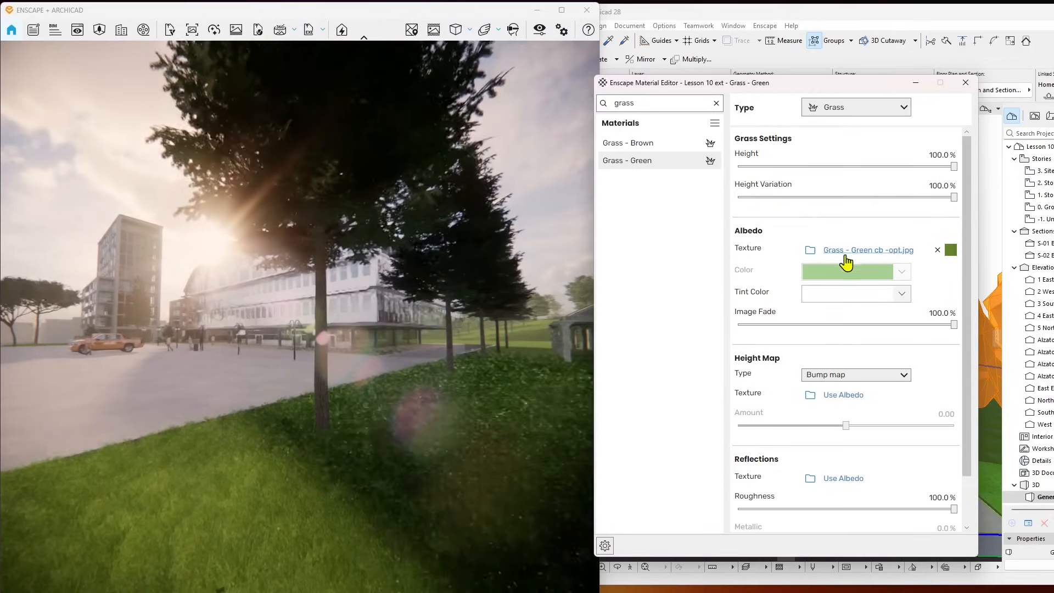
- Tint the Grass - Green albedo texture a slightly darkened golden yellow, keeping Image Fade at 100%
{"action": "mouse_move", "coordinate": [952, 253]}
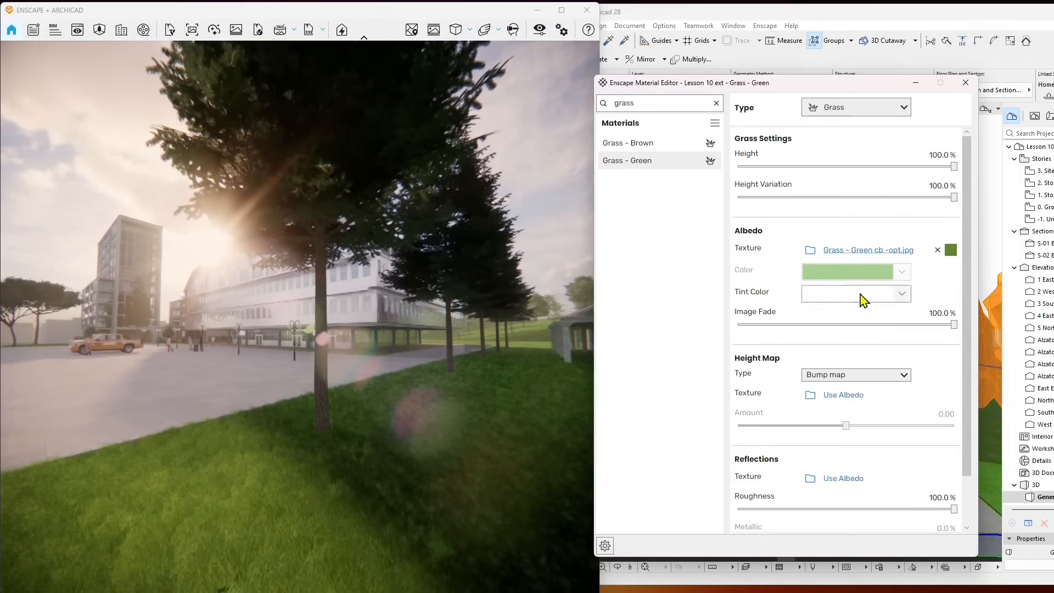
{"action": "left_click", "coordinate": [902, 295]}
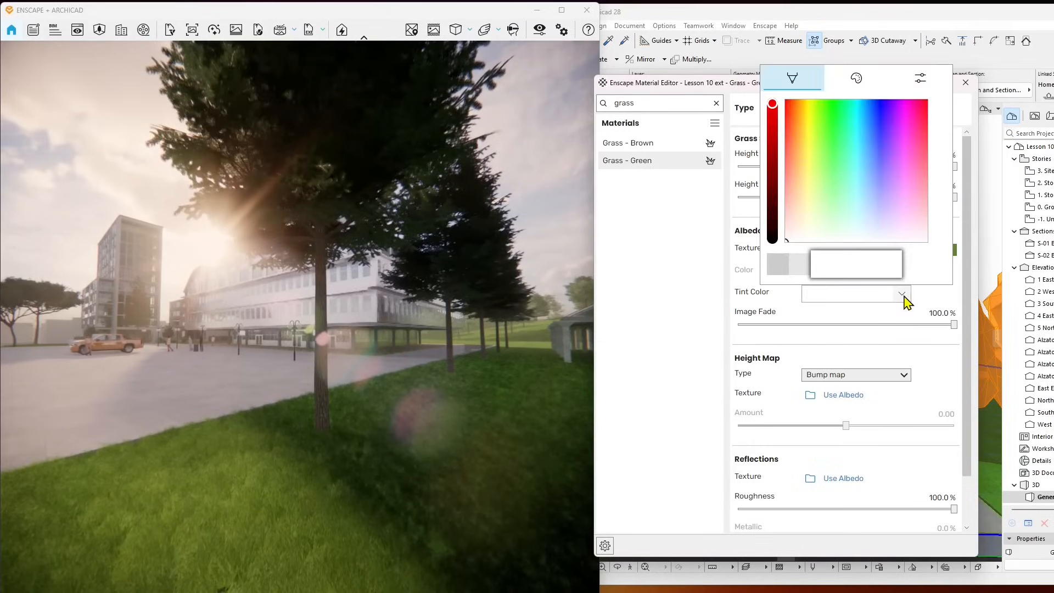
{"action": "left_click", "coordinate": [835, 154]}
{"action": "left_click", "coordinate": [805, 120]}
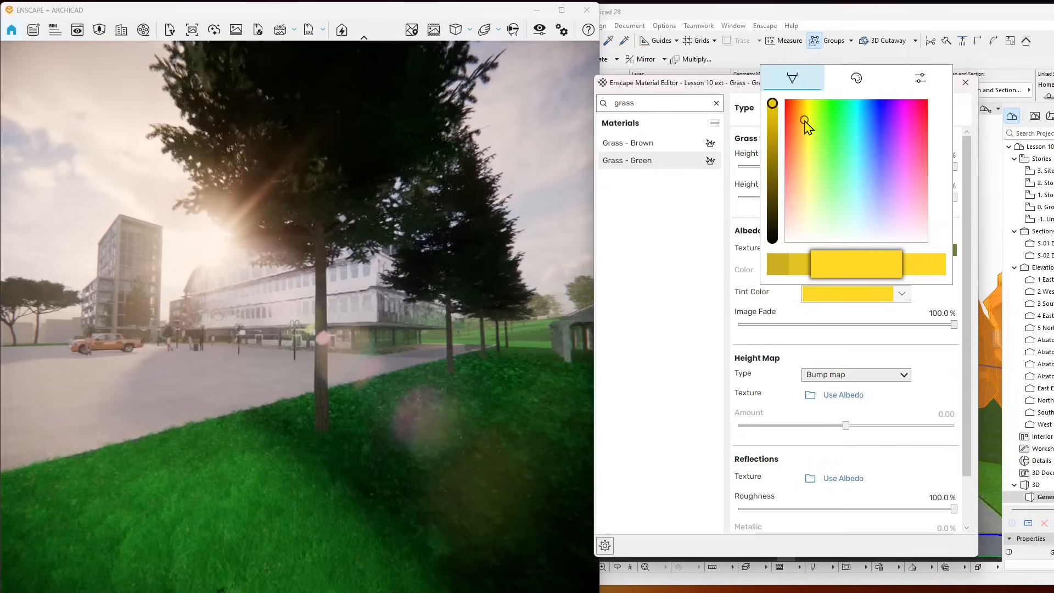
{"action": "left_click", "coordinate": [773, 155]}
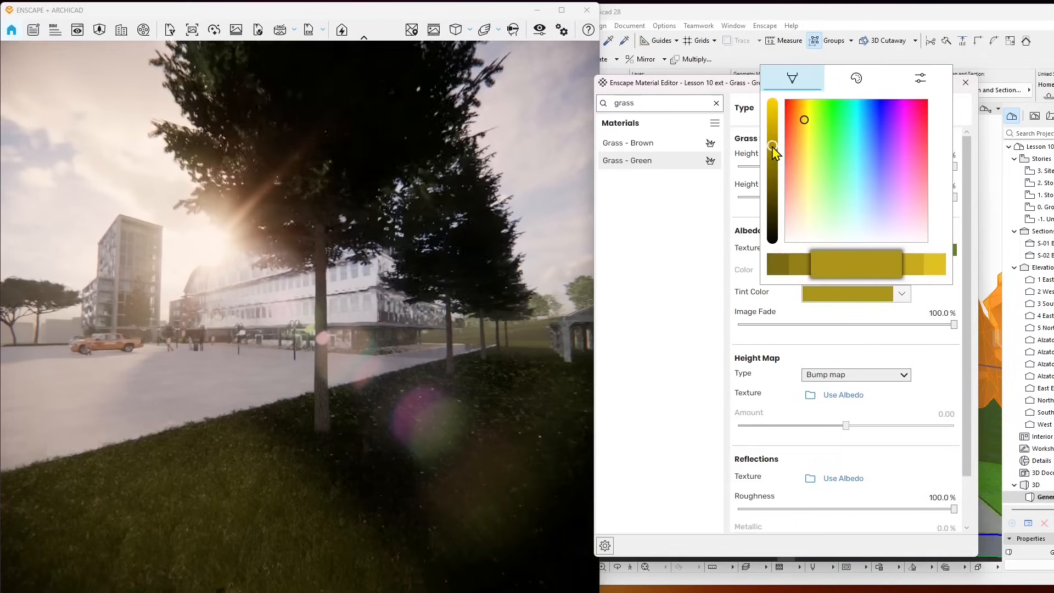
{"action": "left_click_drag", "start_coordinate": [773, 156], "coordinate": [773, 129]}
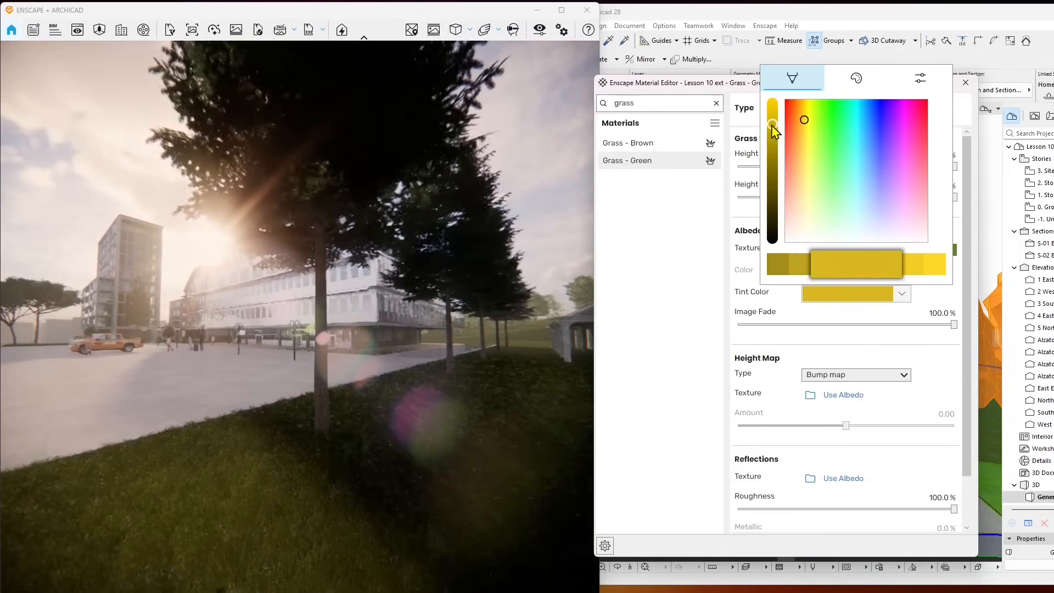
{"action": "left_click", "coordinate": [877, 327]}
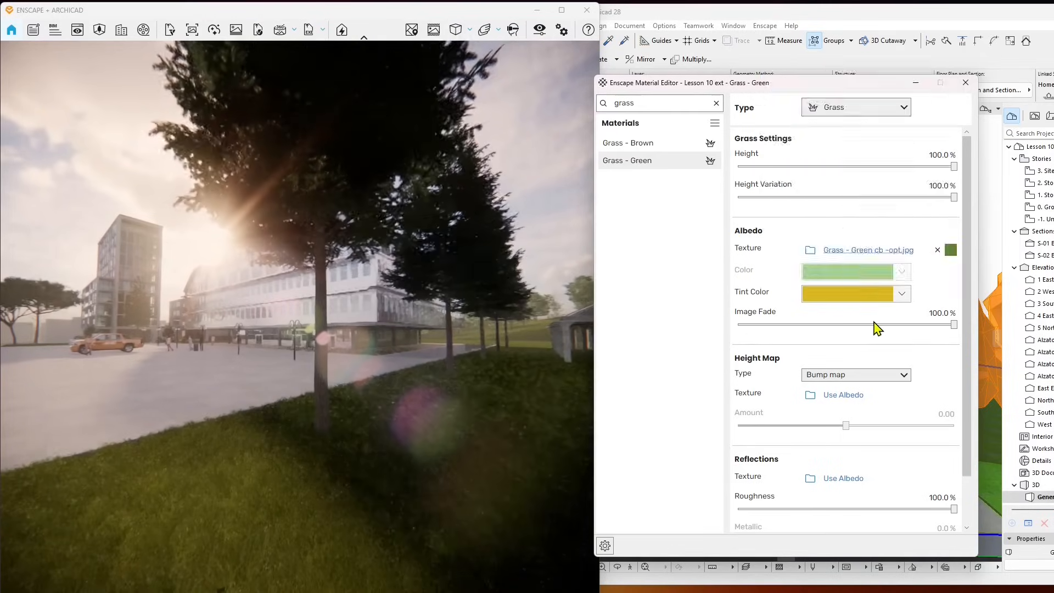
{"action": "left_click_drag", "start_coordinate": [971, 325], "coordinate": [960, 224]}
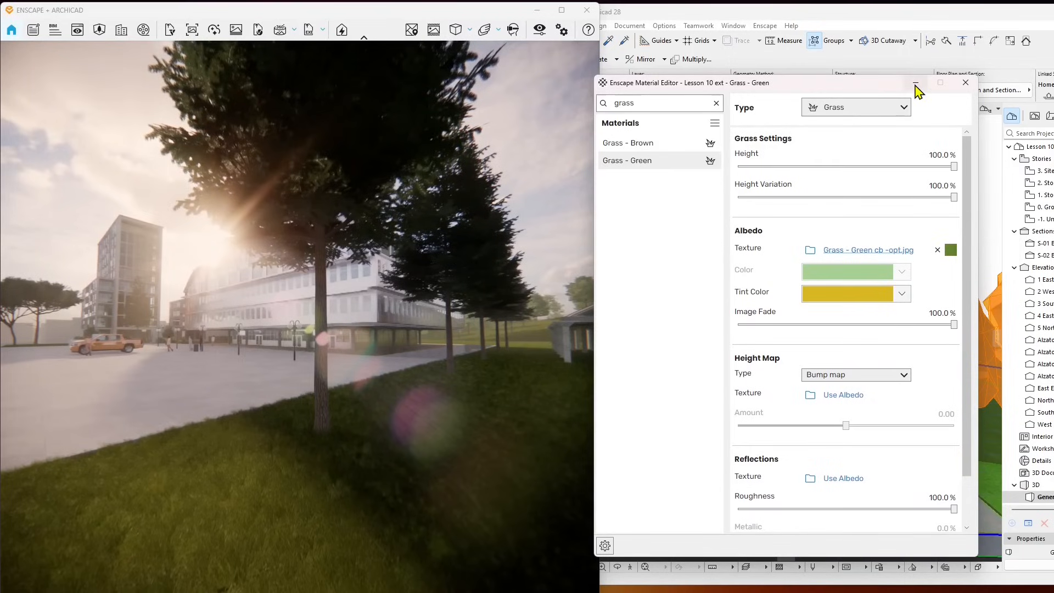
- Move through the Enscape scene to examine the tall grass around and beneath the raised building corner
{"action": "left_click", "coordinate": [407, 381]}
{"action": "key", "text": "shift+w"}
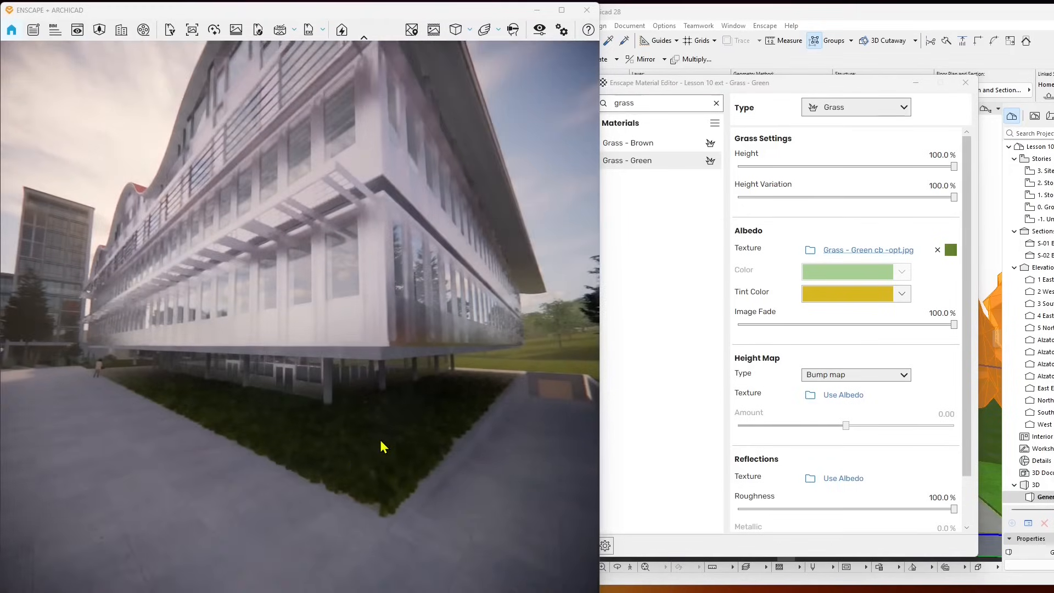
{"action": "key", "text": "shift+w"}
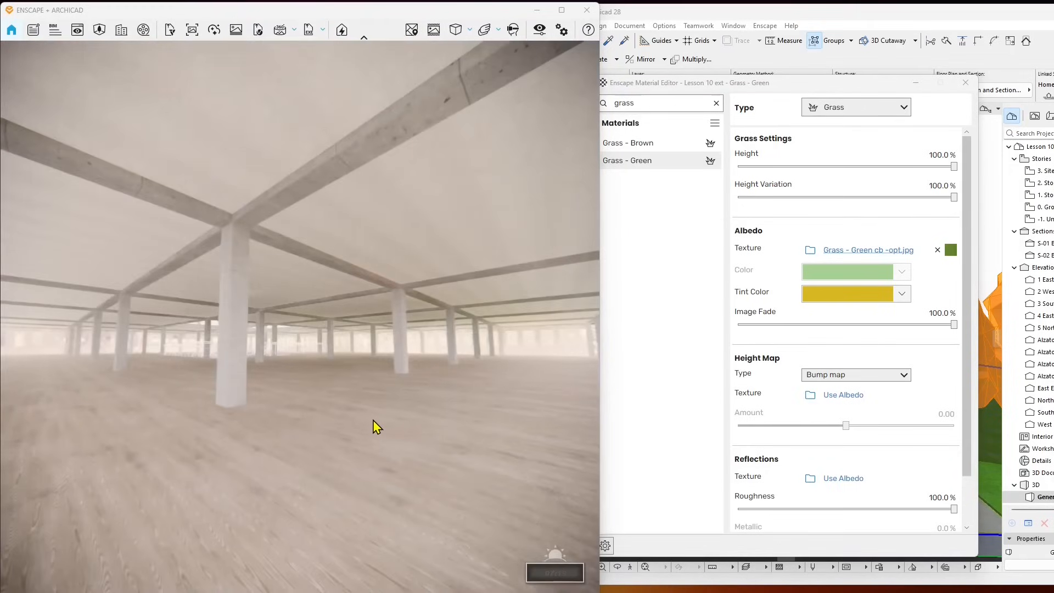
{"action": "key", "text": "e"}
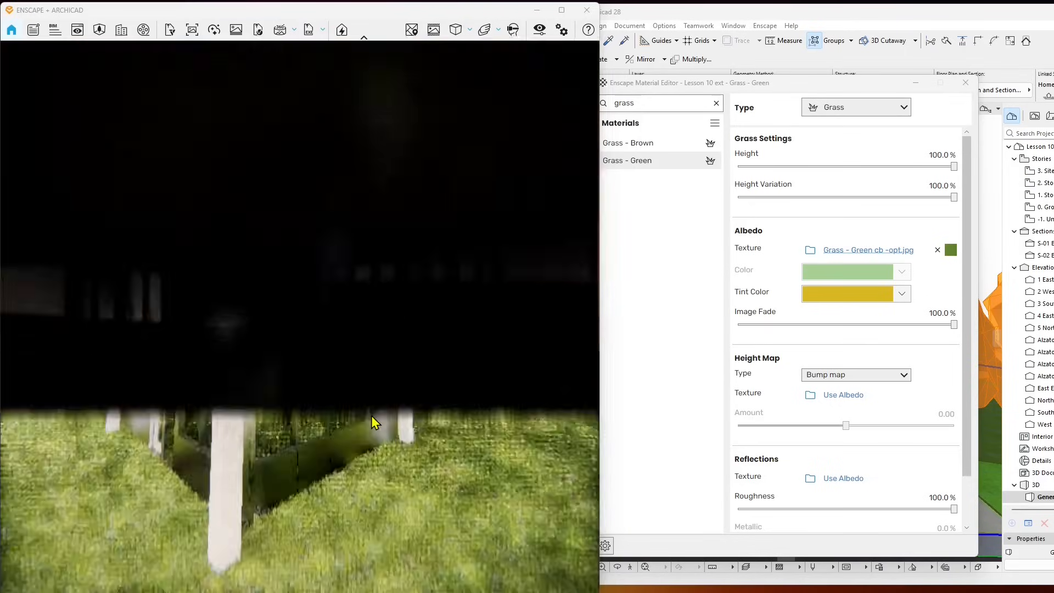
{"action": "key", "text": "q"}
{"action": "left_click_drag", "start_coordinate": [371, 416], "coordinate": [449, 416]}
{"action": "key", "text": "a"}
{"action": "key", "text": "s"}
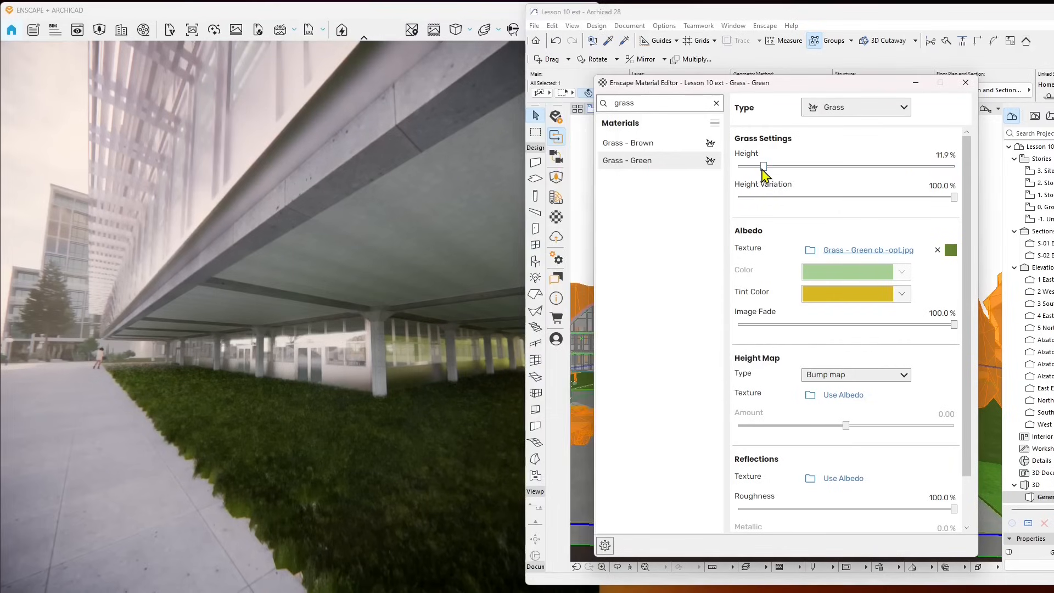
- Reduce the Grass - Green height to 0% and view the lawn patch at the building corner from farther back
{"action": "left_click_drag", "start_coordinate": [762, 168], "coordinate": [737, 168]}
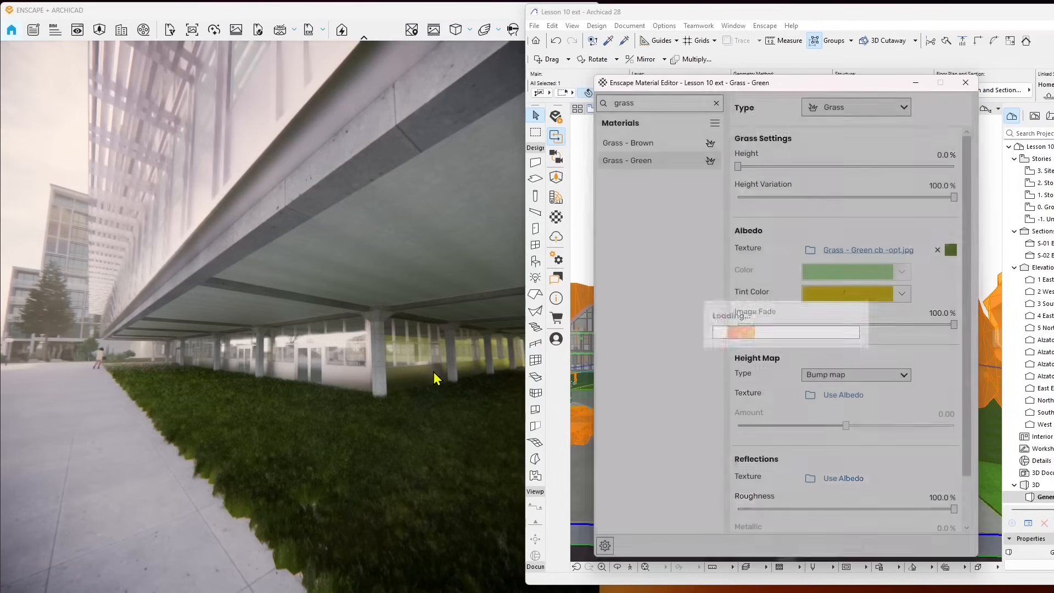
{"action": "key", "text": "s"}
{"action": "left_click_drag", "start_coordinate": [311, 480], "coordinate": [471, 524]}
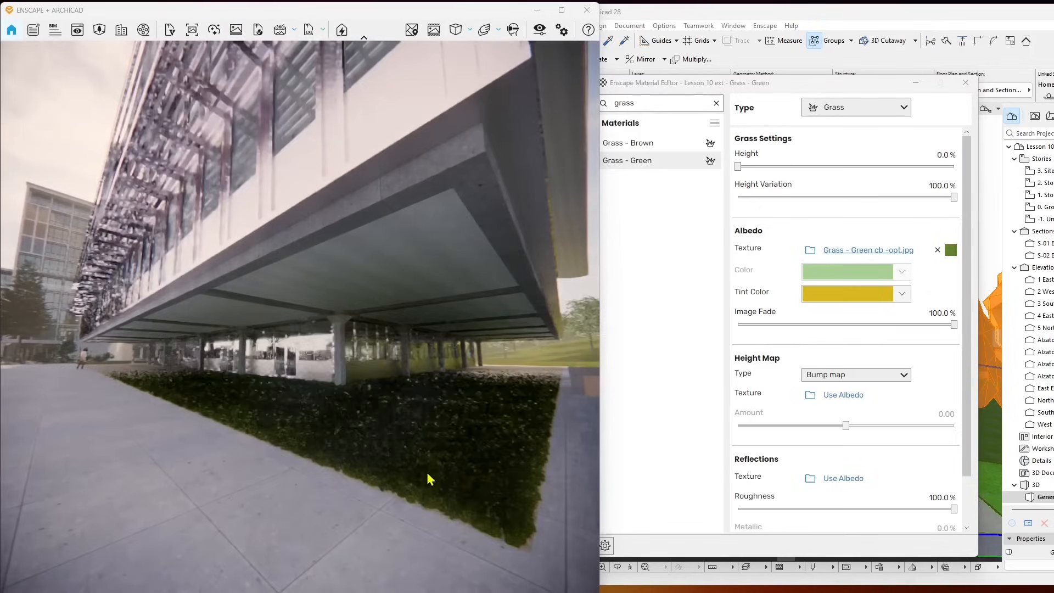
{"action": "key", "text": "d"}
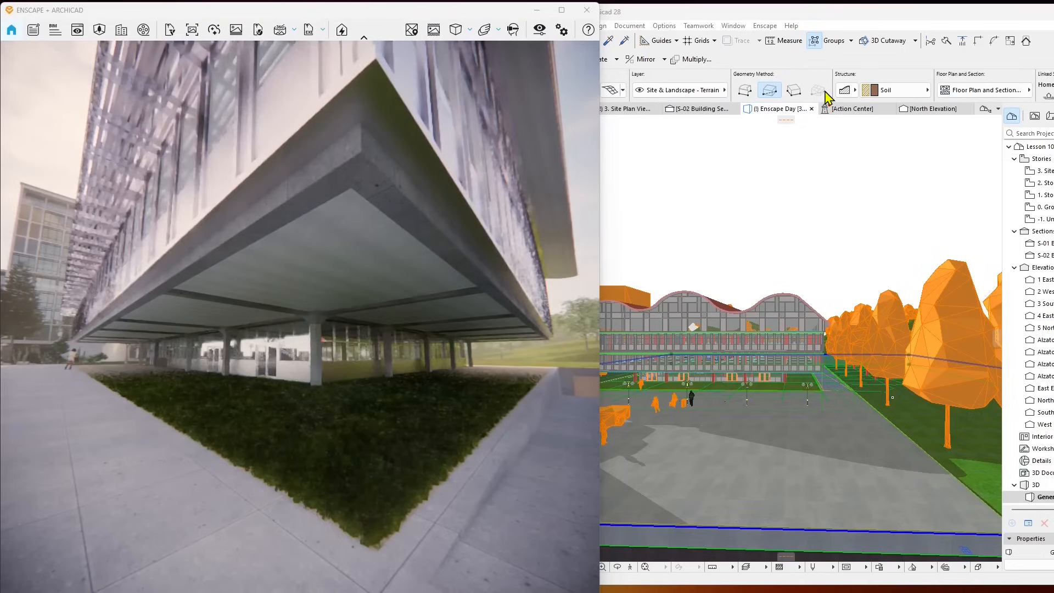
- Reopen the Enscape Material Editor, search for "grass" and change the Grass - Green type to Generic
{"action": "left_click", "coordinate": [653, 17]}
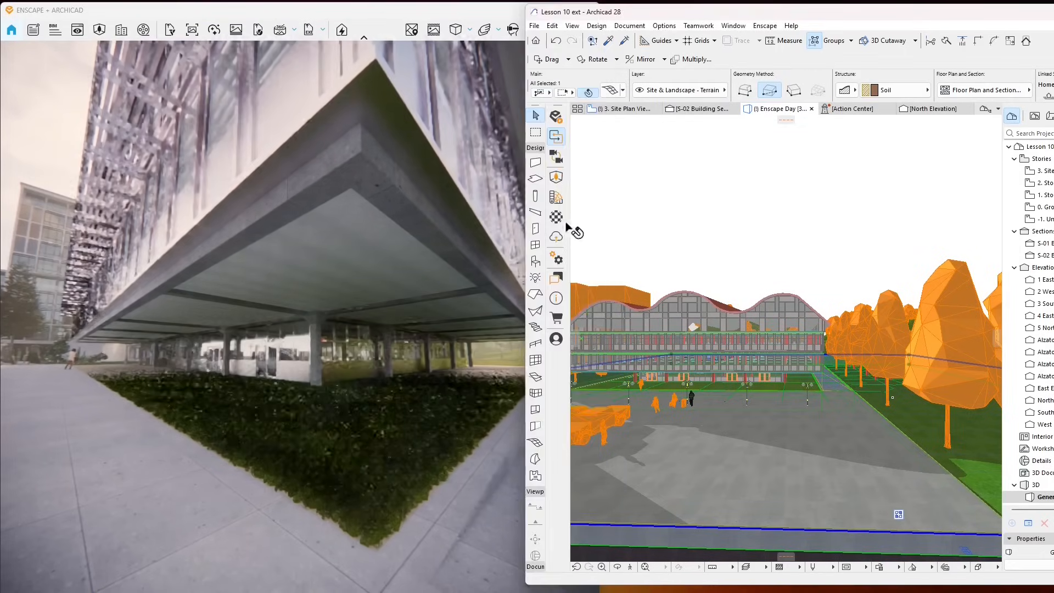
{"action": "left_click", "coordinate": [557, 218]}
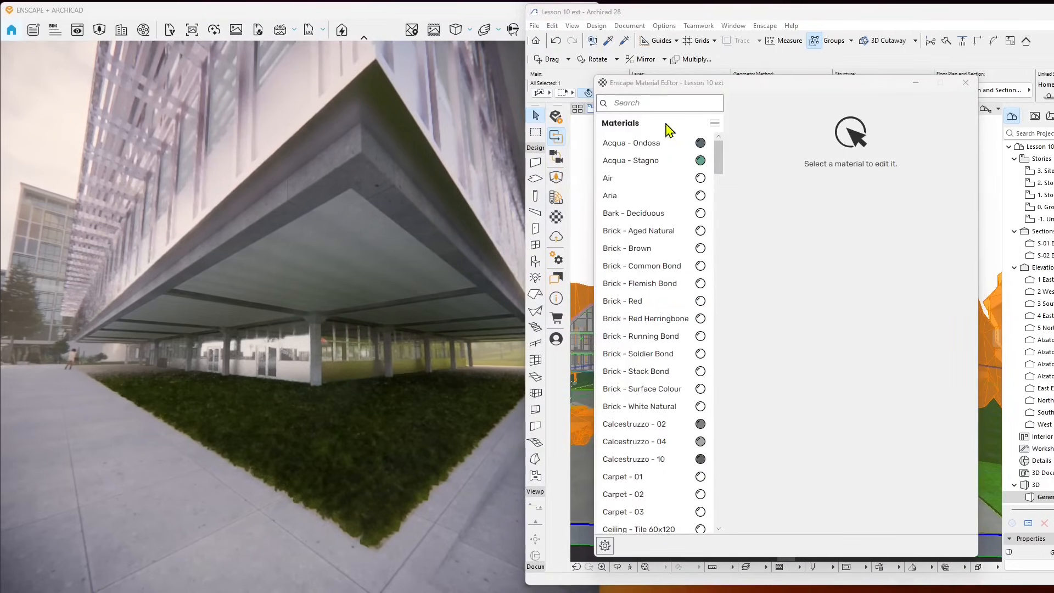
{"action": "left_click", "coordinate": [640, 104]}
{"action": "type", "text": "grass"}
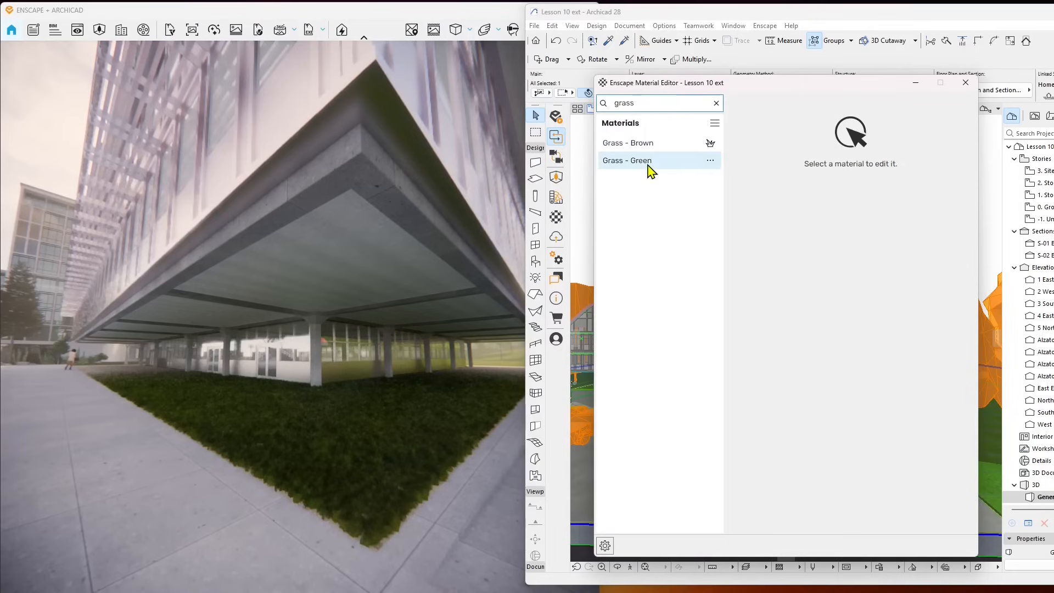
{"action": "left_click", "coordinate": [647, 161]}
{"action": "left_click", "coordinate": [829, 113]}
{"action": "left_click", "coordinate": [832, 134]}
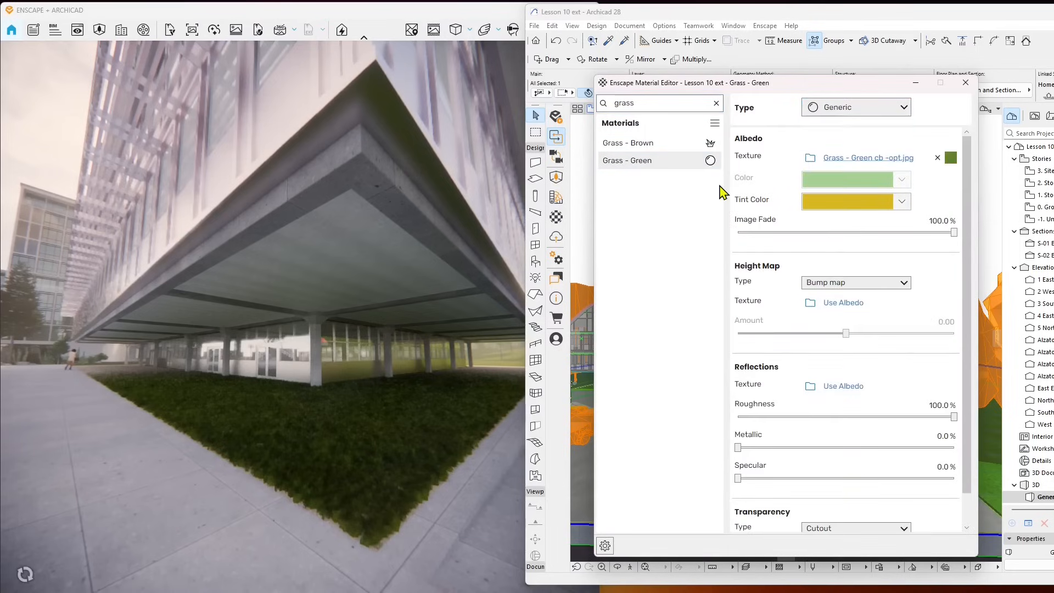
- Move around the Enscape scene to examine the Generic grass on the lawn and the floor beneath the raised building
{"action": "left_click_drag", "start_coordinate": [332, 409], "coordinate": [591, 343]}
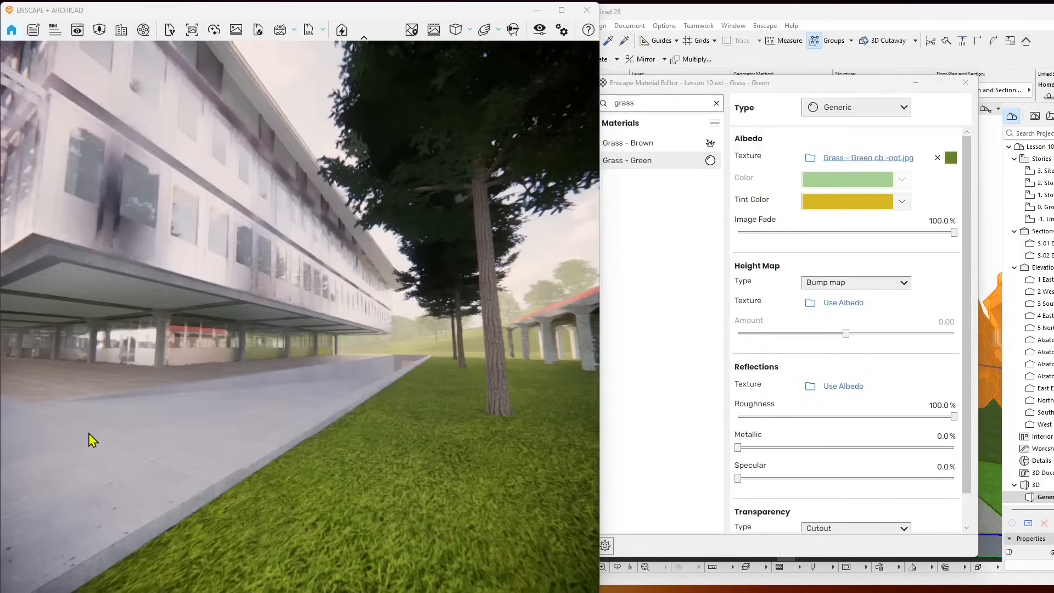
{"action": "left_click_drag", "start_coordinate": [89, 440], "coordinate": [345, 385]}
{"action": "key", "text": "w"}
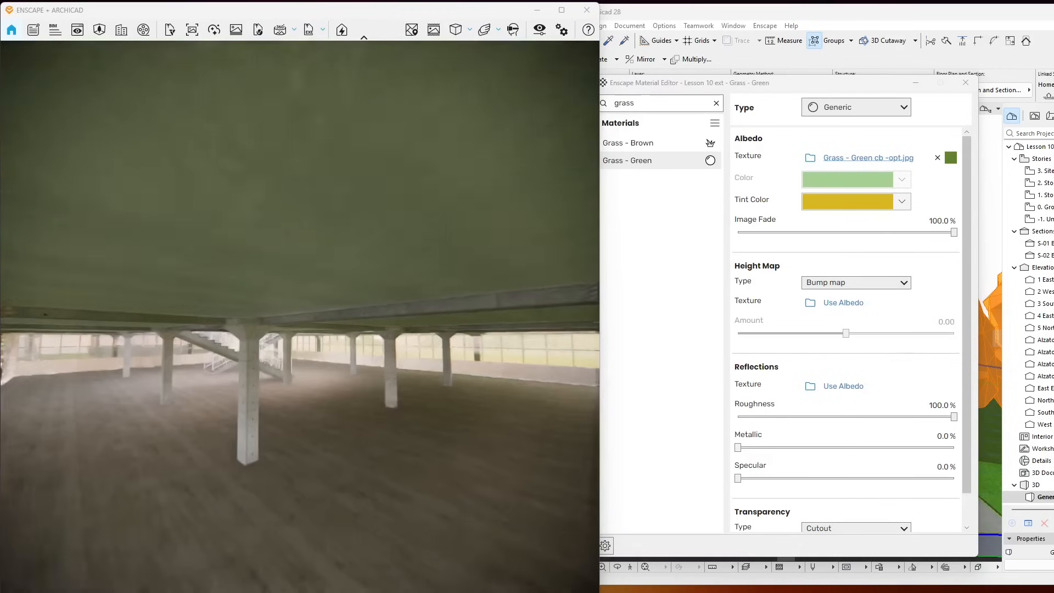
{"action": "key", "text": "s"}
{"action": "key", "text": "s"}
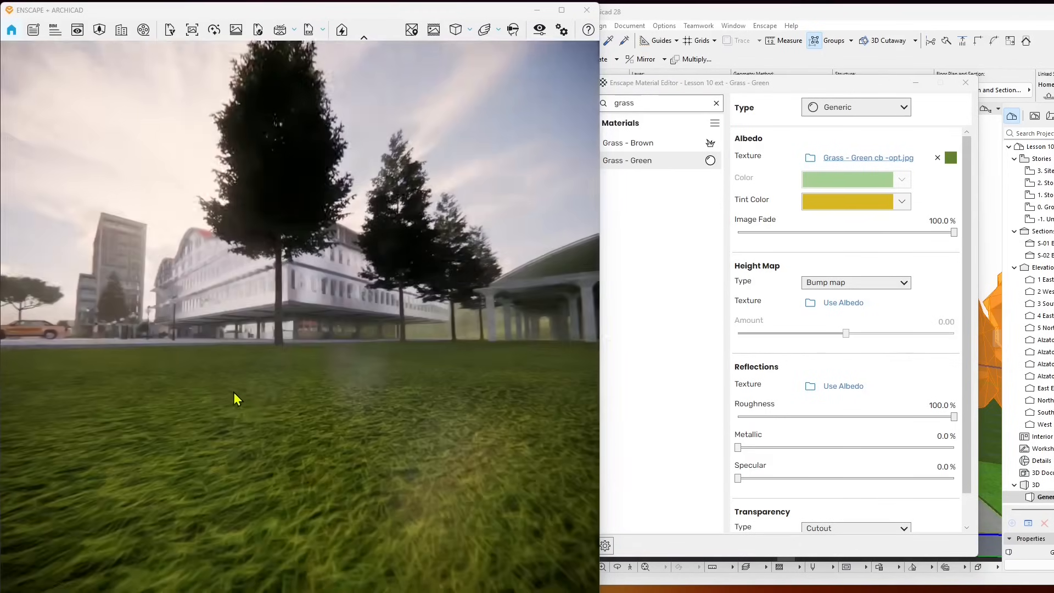
{"action": "key", "text": "w"}
{"action": "key", "text": "e"}
{"action": "key", "text": "a"}
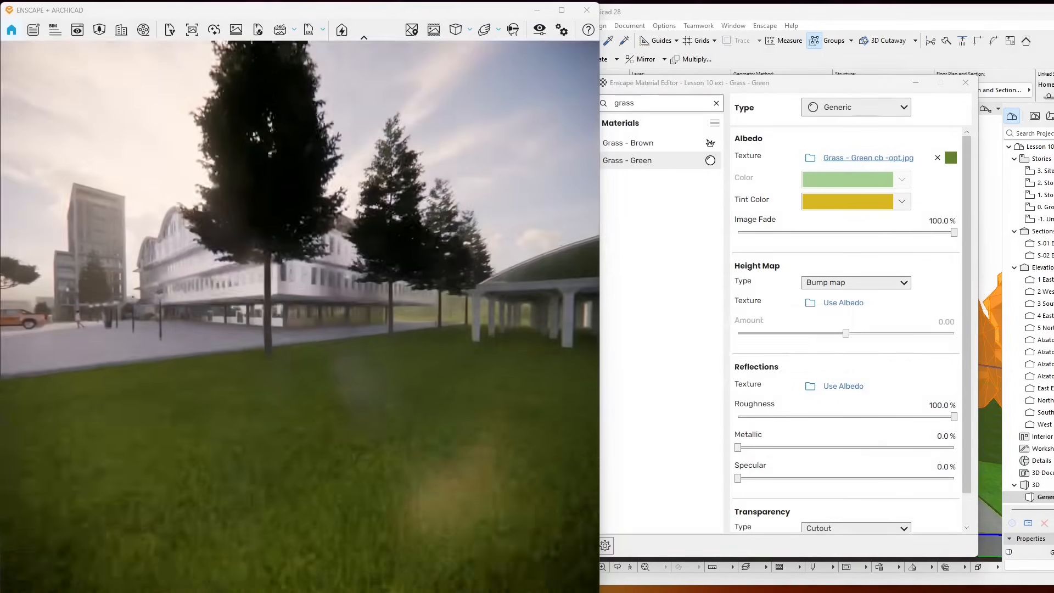
{"action": "key", "text": "w"}
{"action": "left_click_drag", "start_coordinate": [287, 409], "coordinate": [264, 406]}
{"action": "key", "text": "w"}
{"action": "left_click_drag", "start_coordinate": [241, 324], "coordinate": [358, 428]}
{"action": "key", "text": "w"}
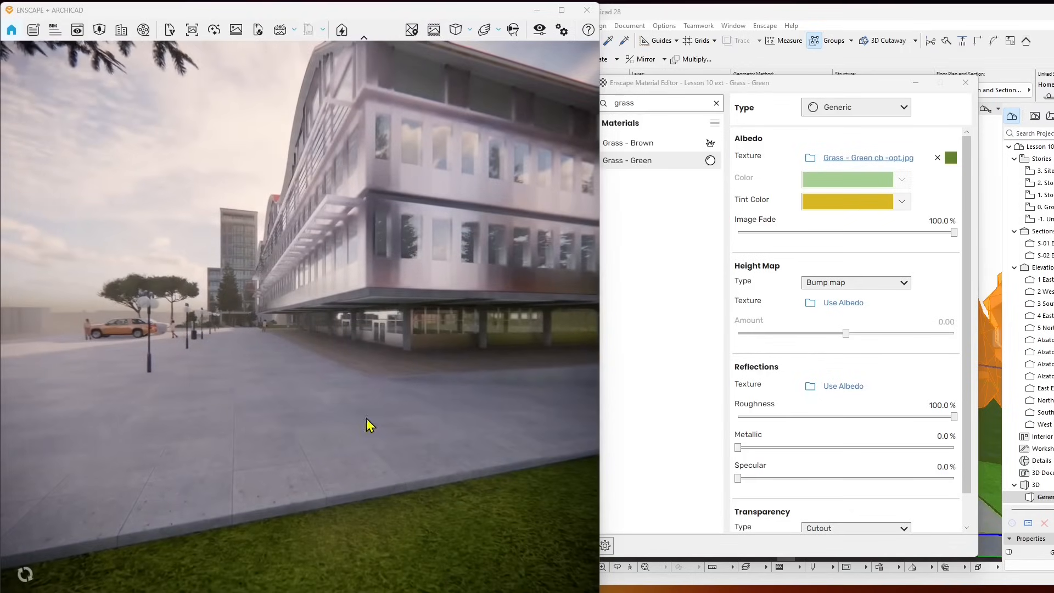
{"action": "left_click_drag", "start_coordinate": [817, 82], "coordinate": [203, 127]}
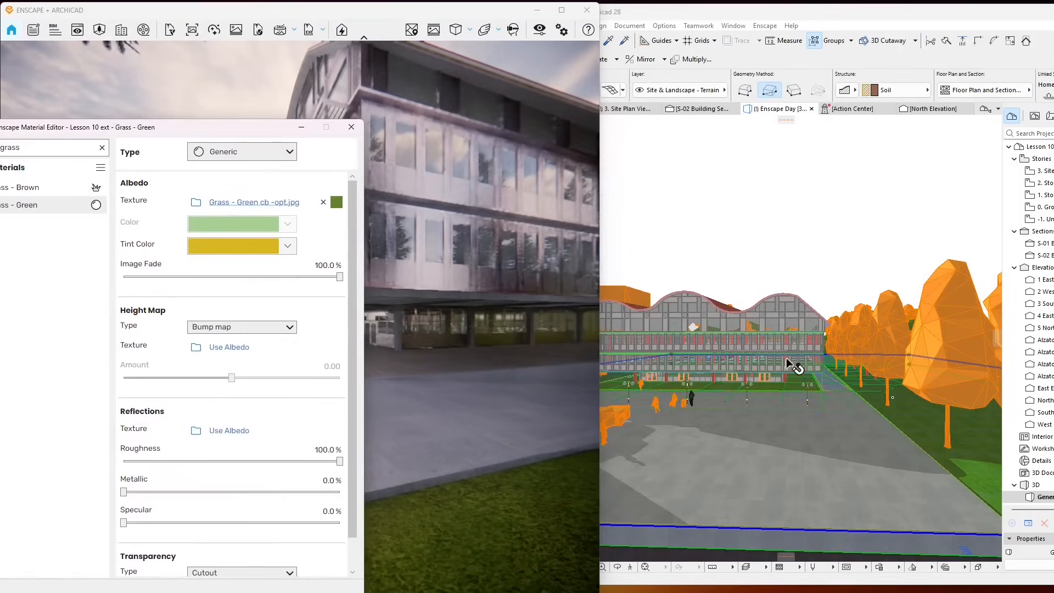
{"action": "left_click", "coordinate": [796, 393]}
{"action": "left_click", "coordinate": [788, 410]}
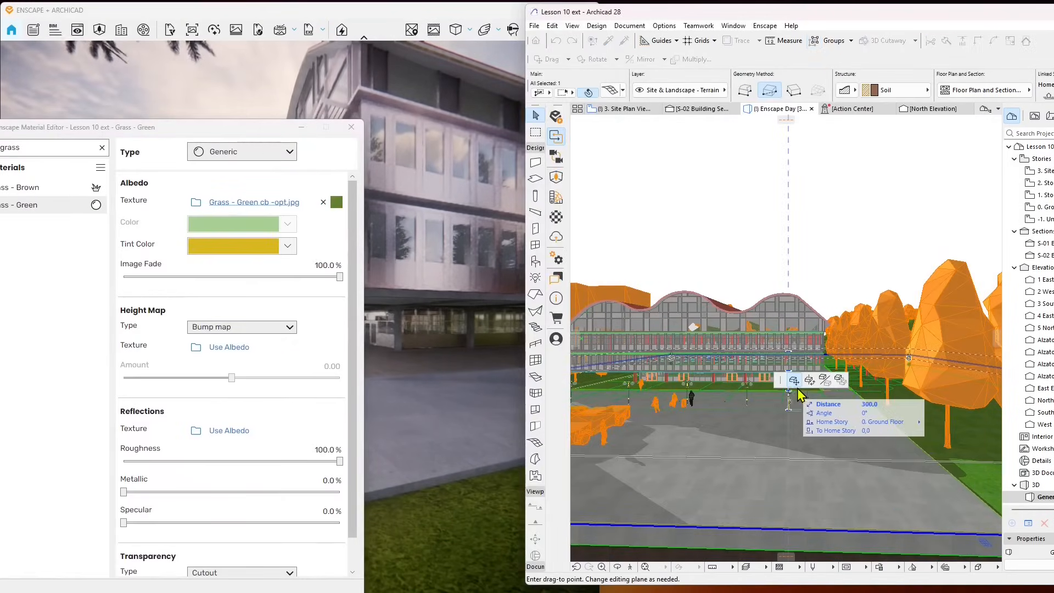
{"action": "key", "text": "Escape"}
{"action": "key", "text": "Escape"}
{"action": "left_click", "coordinate": [796, 391]}
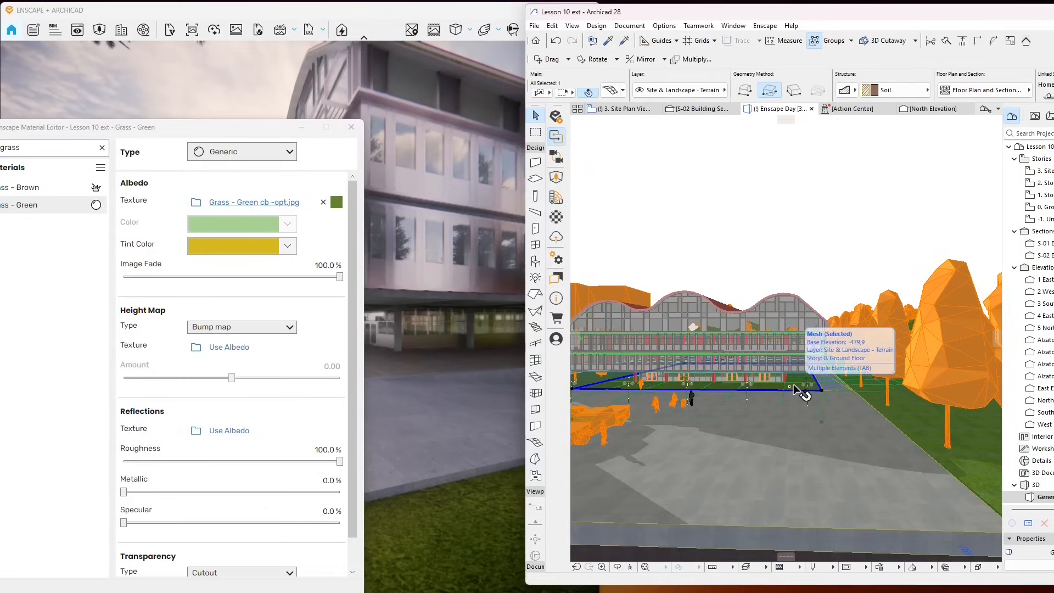
{"action": "left_click_drag", "start_coordinate": [228, 135], "coordinate": [466, 126]}
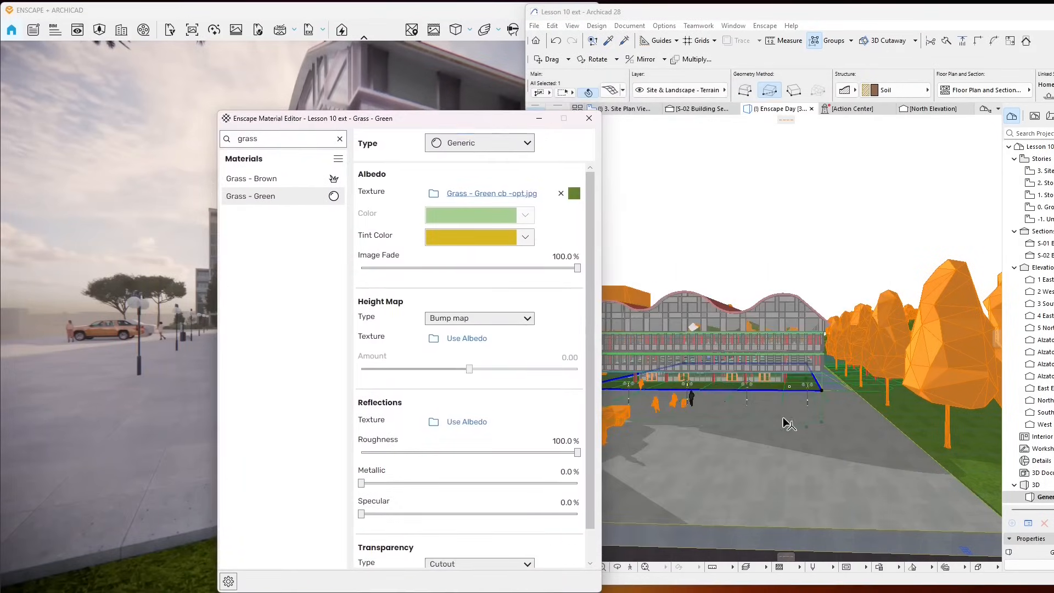
{"action": "right_click", "coordinate": [792, 404]}
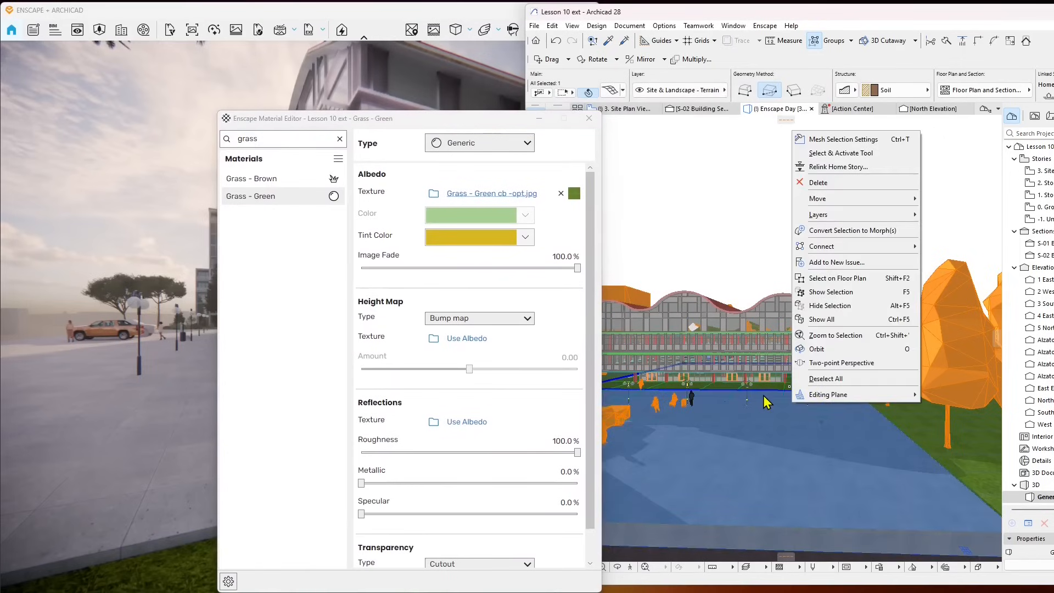
{"action": "left_click", "coordinate": [764, 396]}
{"action": "key", "text": "Escape"}
{"action": "scroll", "coordinate": [777, 384], "scroll_direction": "up", "scroll_amount": 5}
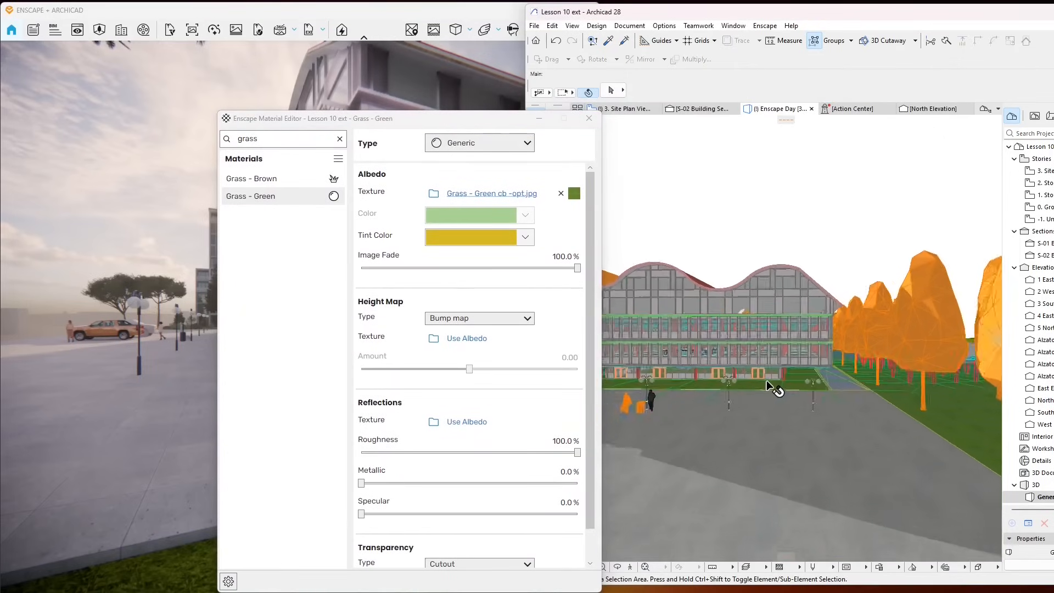
- Select the terrain mesh beneath the building in Archicad and drag it vertically downward, clear of the ground-floor slab
{"action": "left_click_drag", "start_coordinate": [534, 124], "coordinate": [820, 137]}
{"action": "left_click_drag", "start_coordinate": [492, 131], "coordinate": [225, 371]}
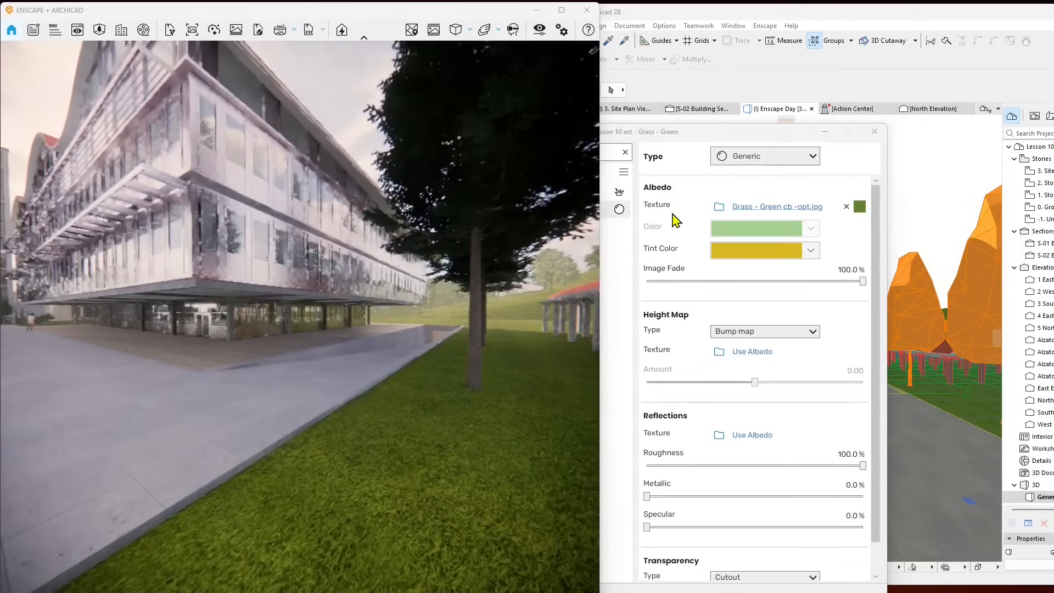
{"action": "left_click_drag", "start_coordinate": [650, 134], "coordinate": [184, 190]}
{"action": "left_click", "coordinate": [790, 388]}
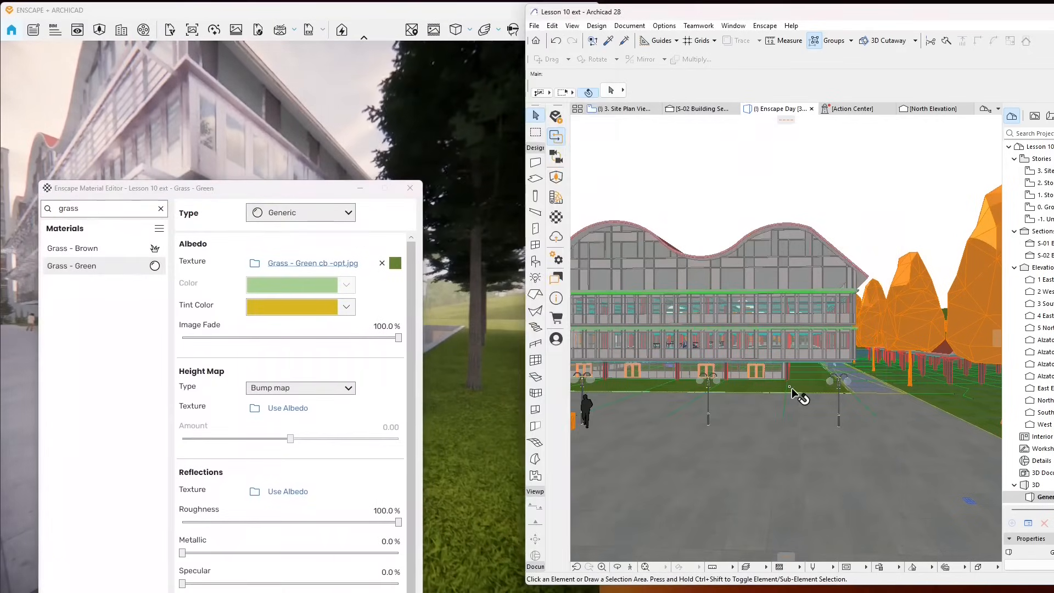
{"action": "left_click", "coordinate": [815, 389]}
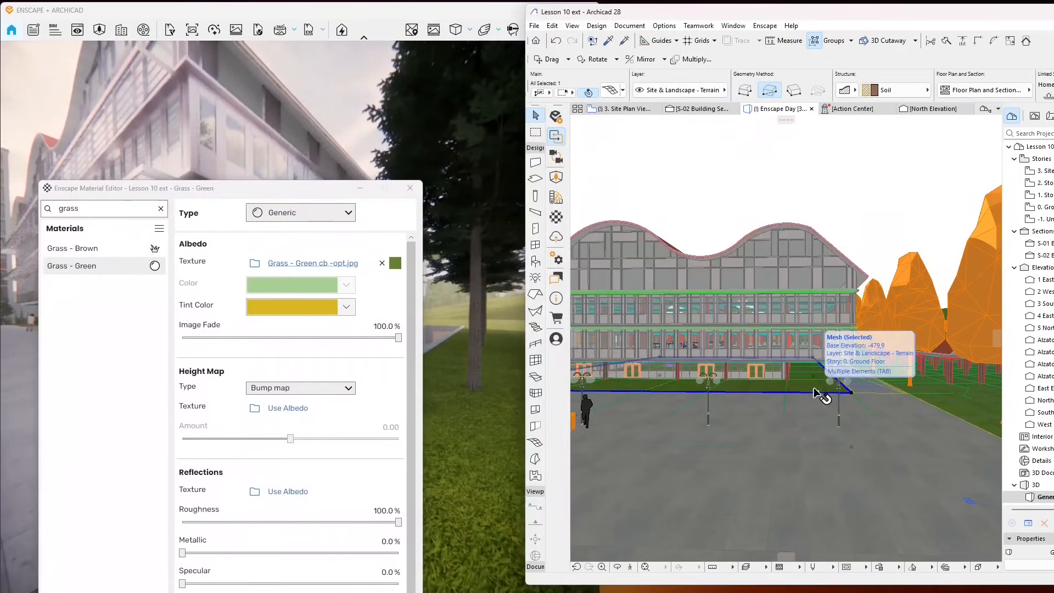
{"action": "left_click", "coordinate": [815, 391]}
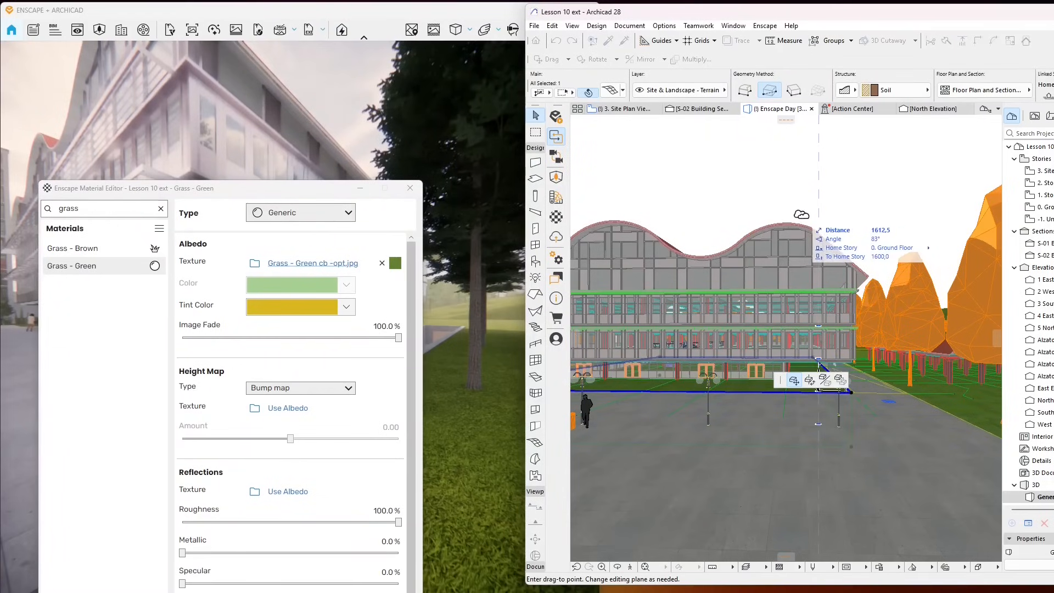
{"action": "left_click", "coordinate": [801, 431]}
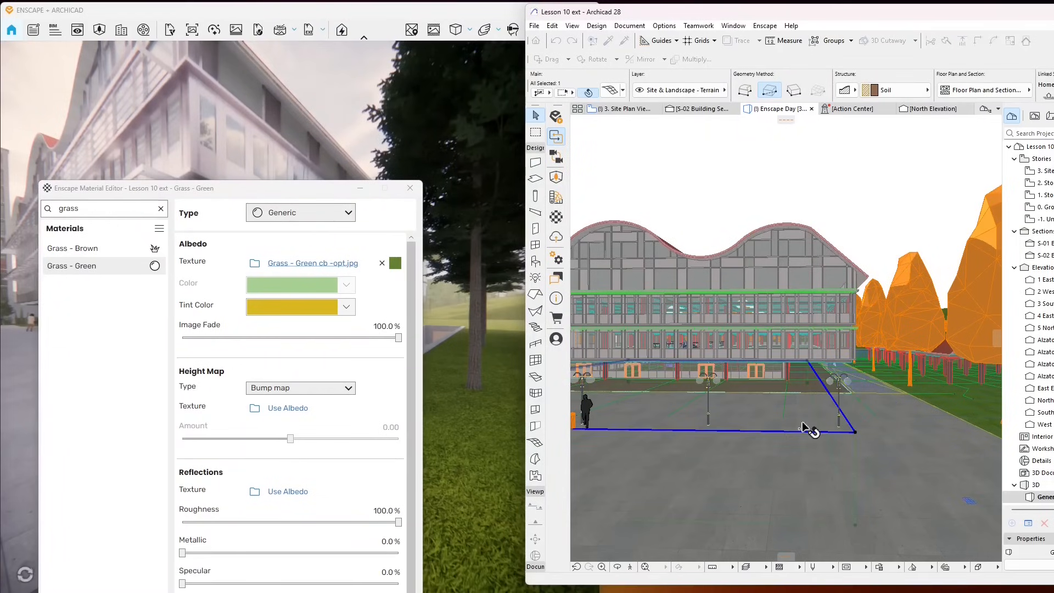
- Override the top surface of the ground-floor slab beneath the building with Water - Wavy and bring the rendering back into view
{"action": "left_click_drag", "start_coordinate": [316, 192], "coordinate": [392, 227]}
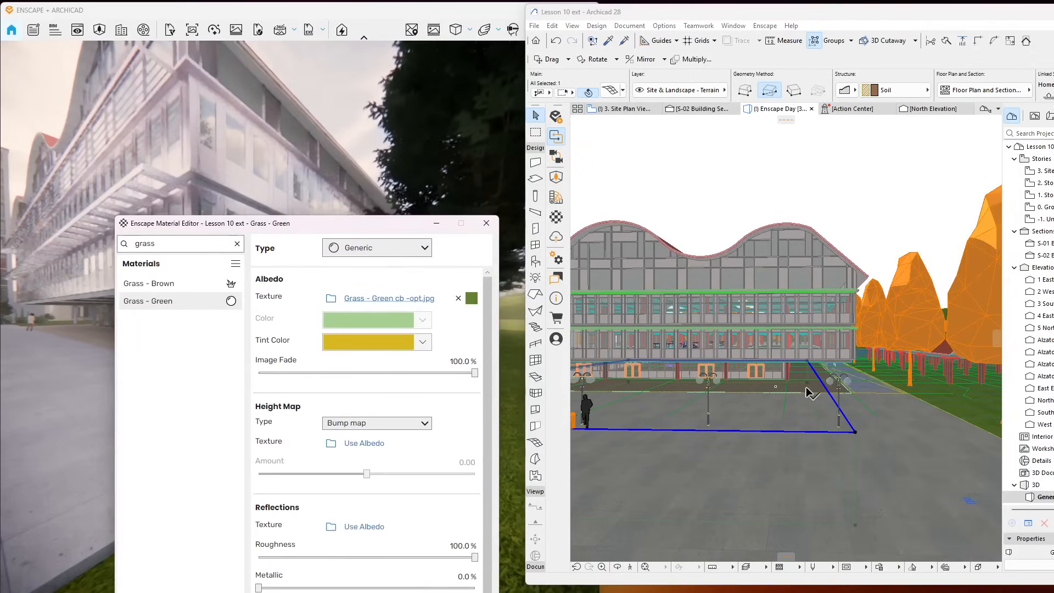
{"action": "left_click", "coordinate": [846, 404]}
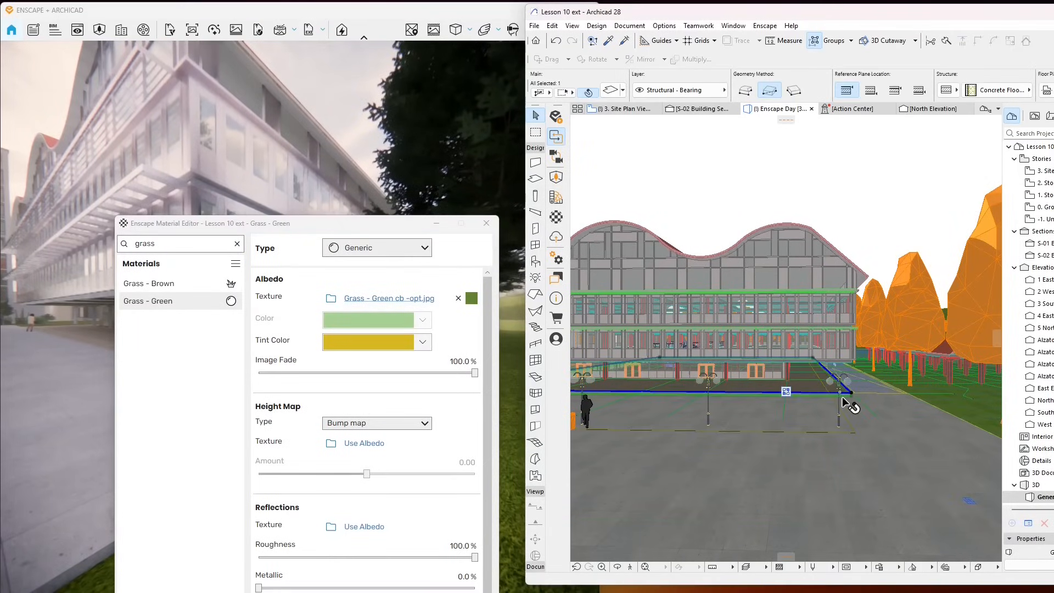
{"action": "right_click", "coordinate": [799, 392]}
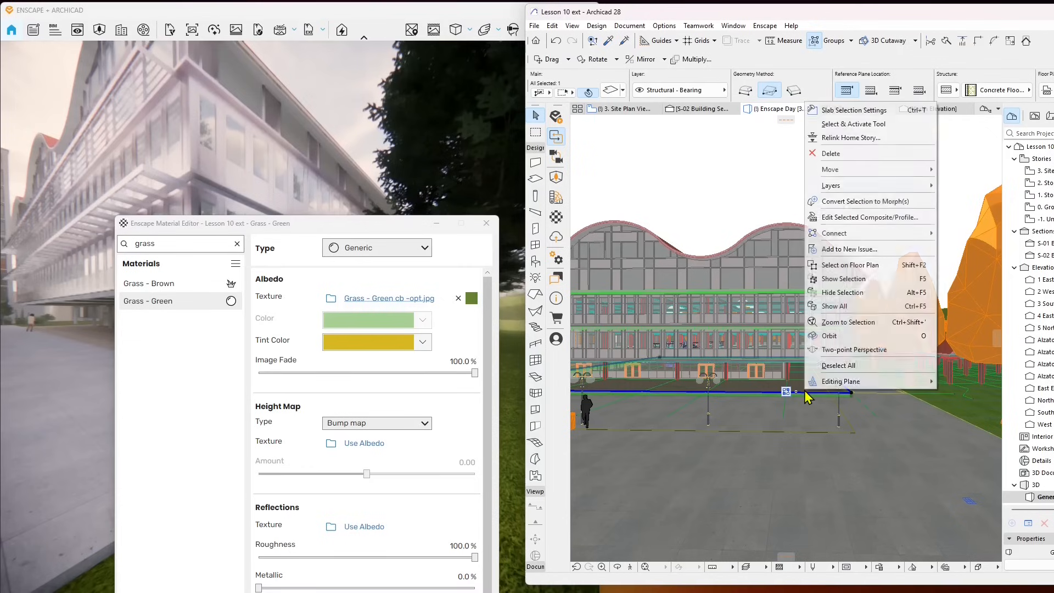
{"action": "left_click", "coordinate": [849, 122]}
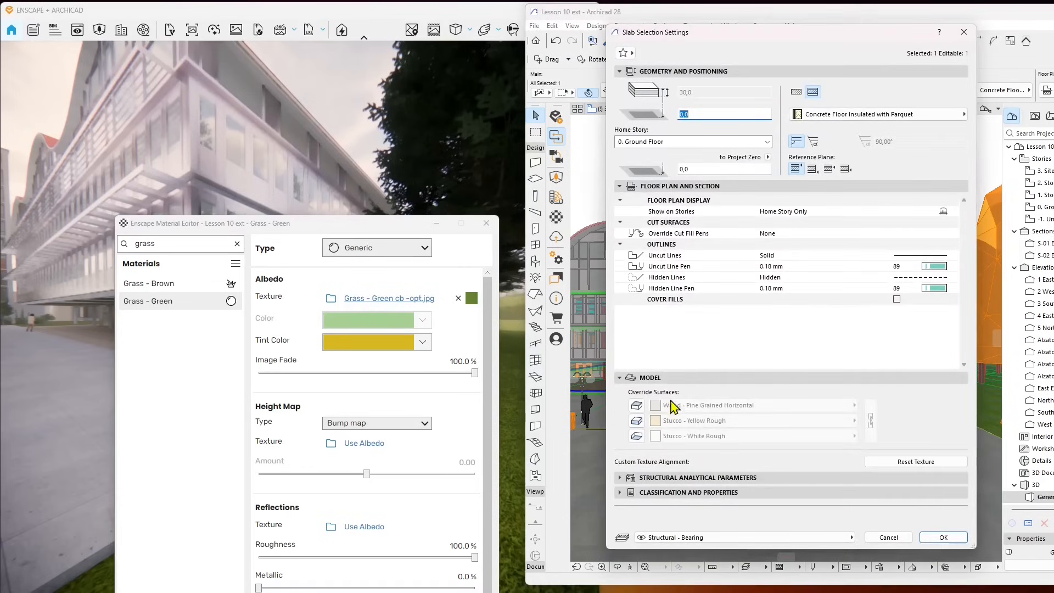
{"action": "left_click", "coordinate": [679, 409]}
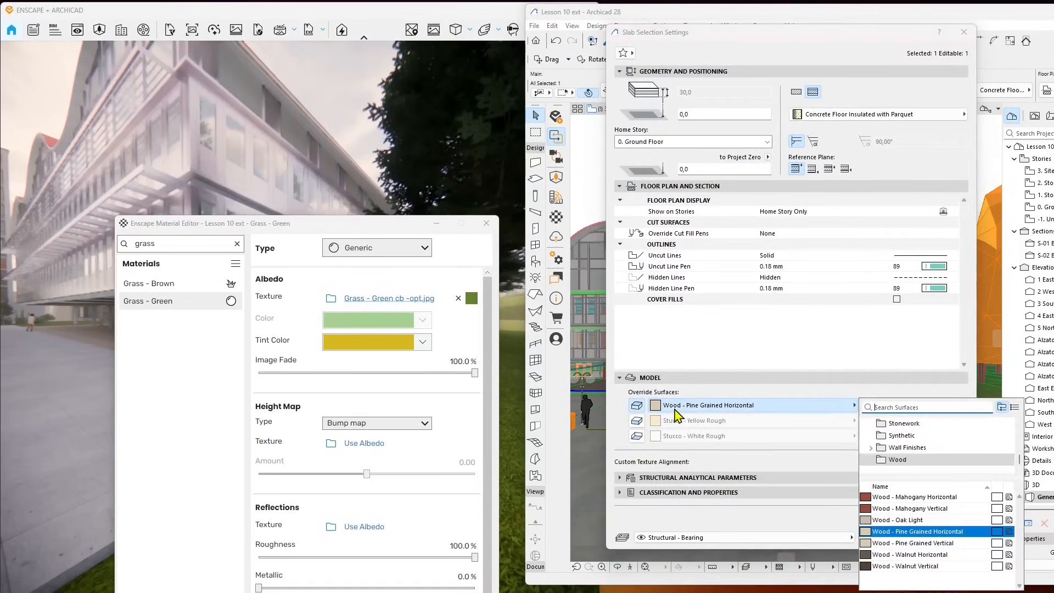
{"action": "type", "text": "water"}
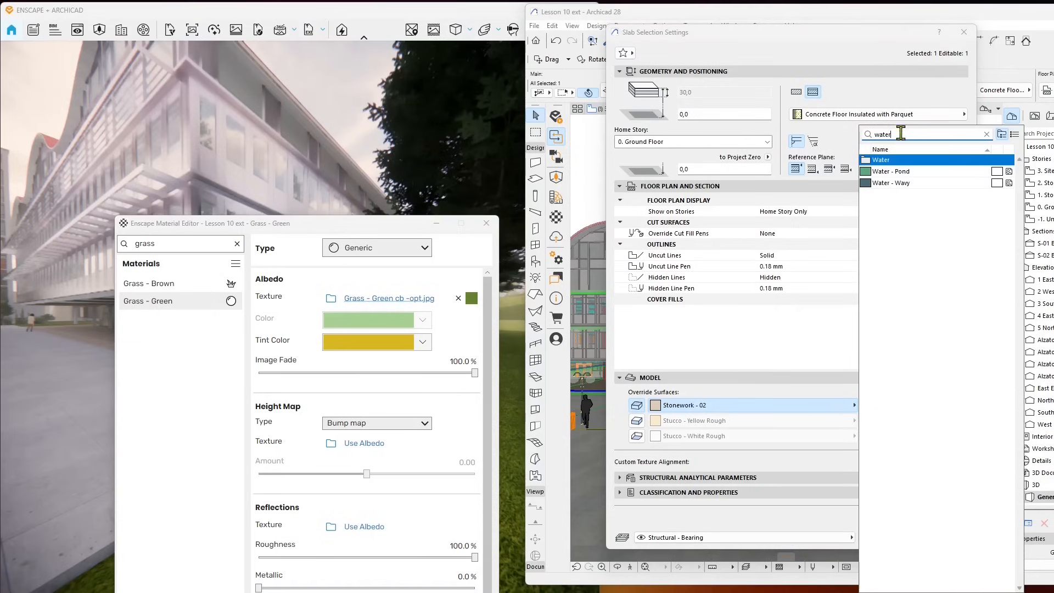
{"action": "left_click", "coordinate": [907, 183]}
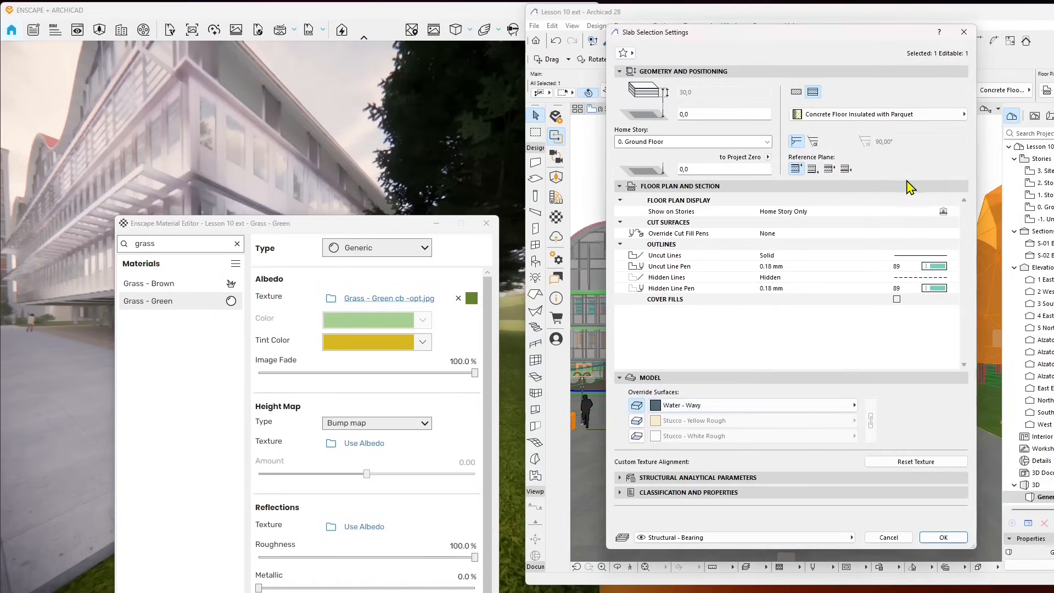
{"action": "left_click", "coordinate": [936, 538]}
{"action": "left_click_drag", "start_coordinate": [388, 228], "coordinate": [818, 130]}
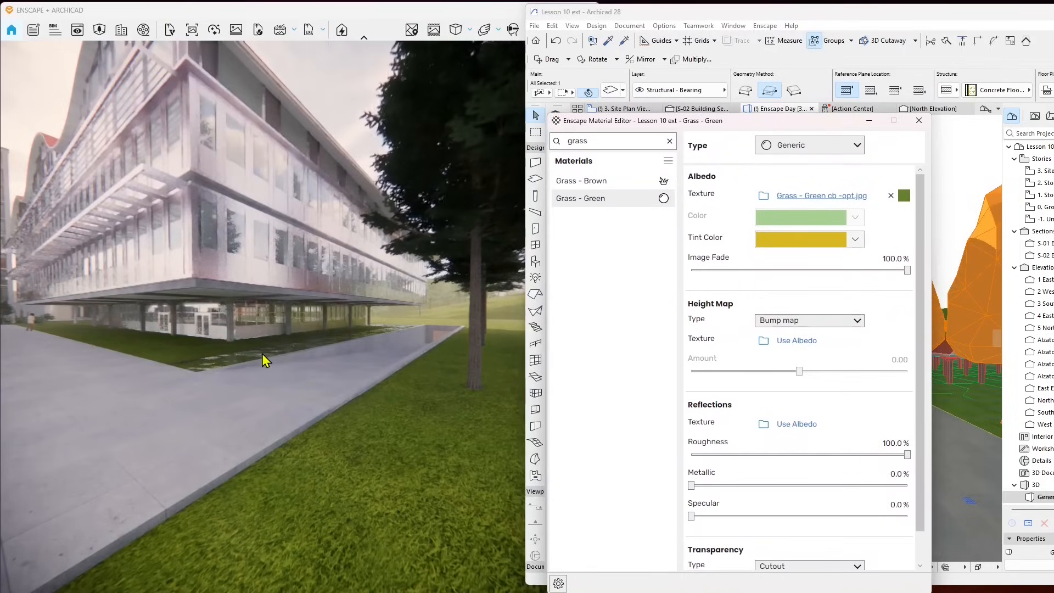
- Move the Material Editor aside and walk around the Enscape scene to examine the ground beneath the raised building
{"action": "left_click_drag", "start_coordinate": [754, 137], "coordinate": [767, 73]}
{"action": "left_click", "coordinate": [443, 364]}
{"action": "key", "text": "s"}
{"action": "key", "text": "w"}
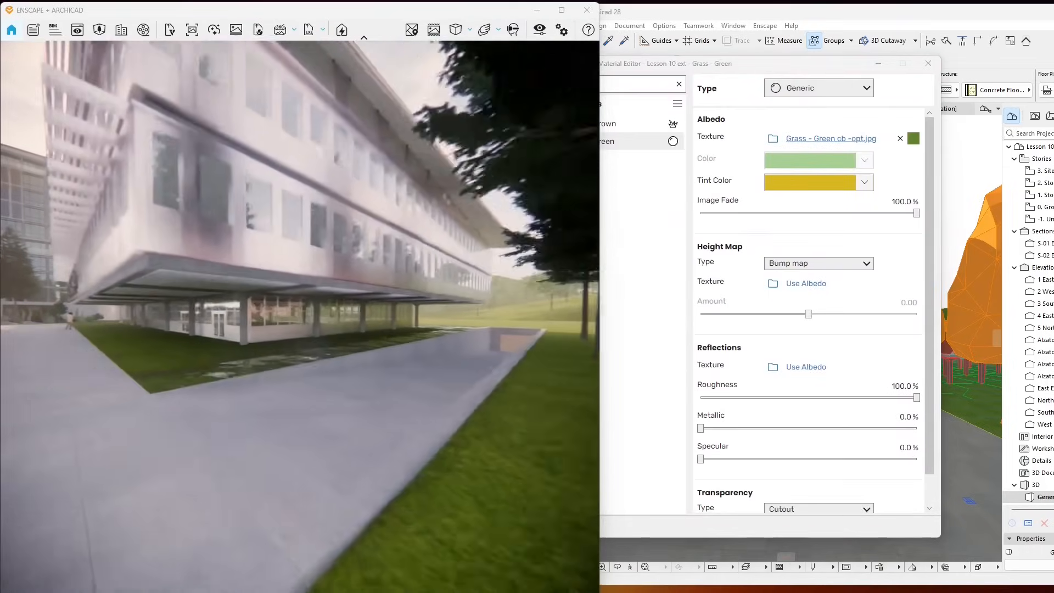
{"action": "key", "text": "w"}
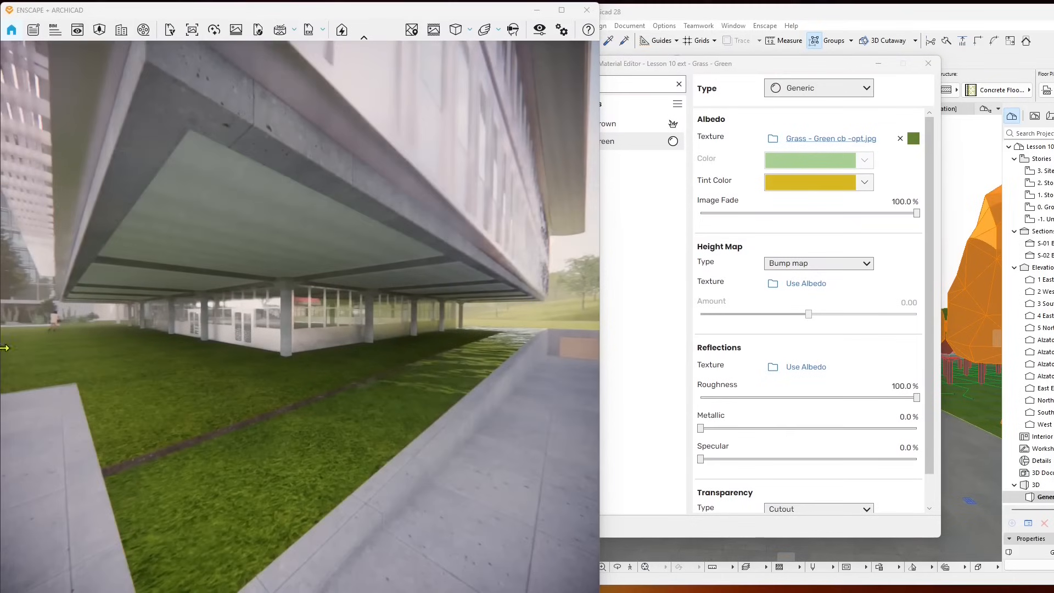
{"action": "key", "text": "s"}
{"action": "left_click_drag", "start_coordinate": [225, 434], "coordinate": [109, 451]}
{"action": "key", "text": "w"}
{"action": "key", "text": "s"}
{"action": "key", "text": "s"}
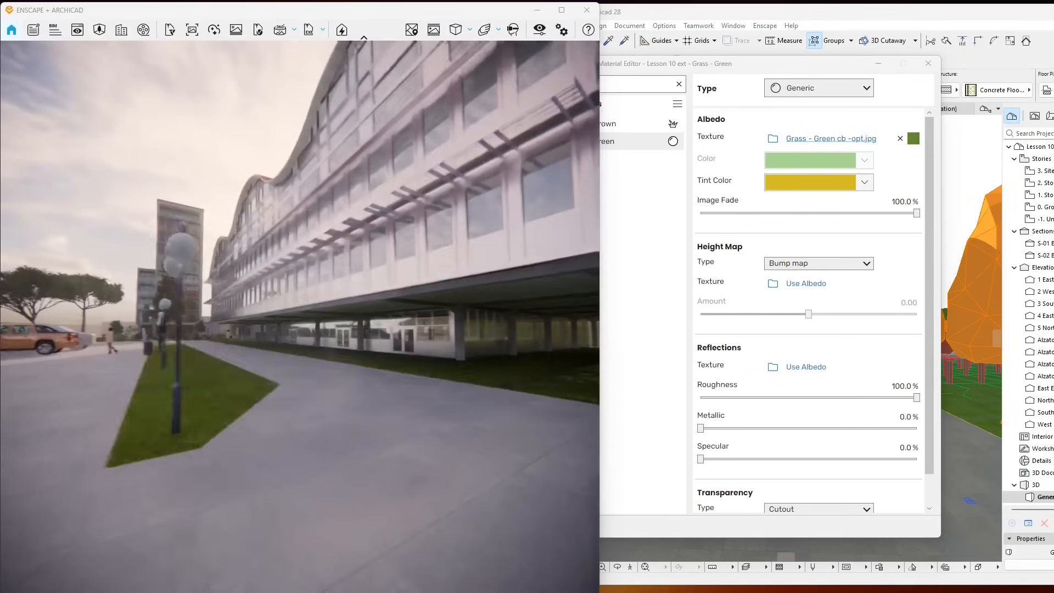
- Put the Material Editor away and clear the element selection in the Archicad 3D view
{"action": "left_click", "coordinate": [878, 64]}
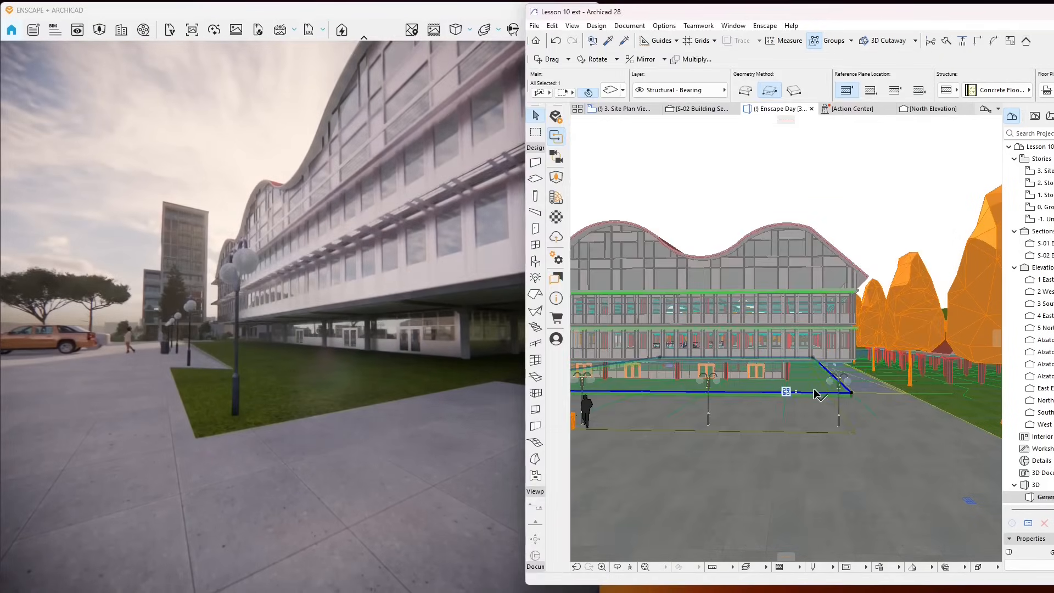
{"action": "left_click", "coordinate": [878, 419]}
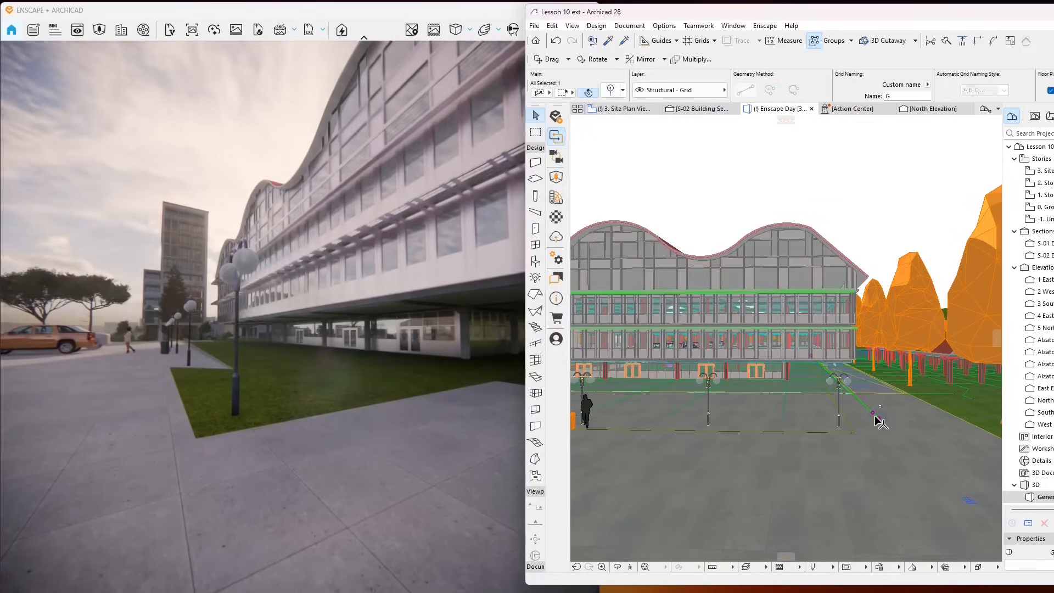
{"action": "left_click", "coordinate": [800, 396]}
{"action": "left_click", "coordinate": [772, 416]}
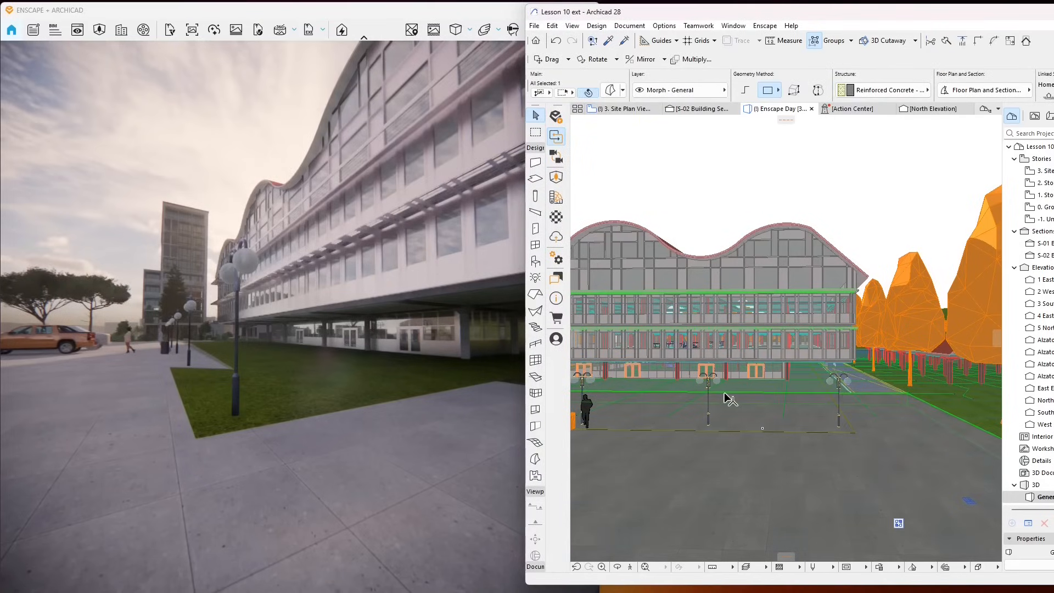
{"action": "key", "text": "Escape"}
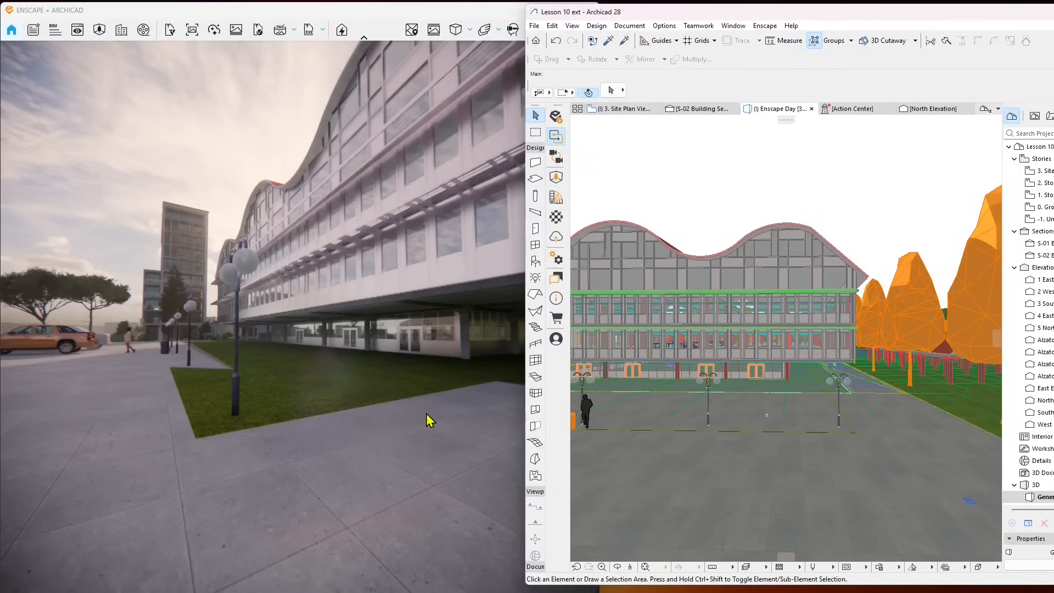
- Undo the recent Archicad edits back through the vertical mesh drag and the preceding mesh change, and check the building in Enscape
{"action": "left_click", "coordinate": [420, 408]}
{"action": "left_click", "coordinate": [835, 421]}
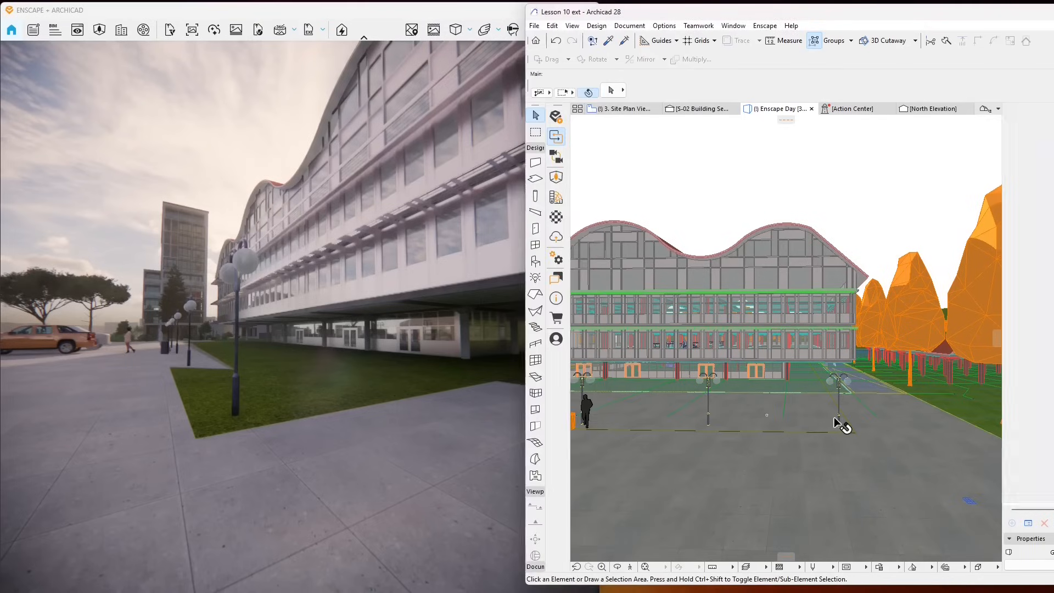
{"action": "key", "text": "ctrl+z"}
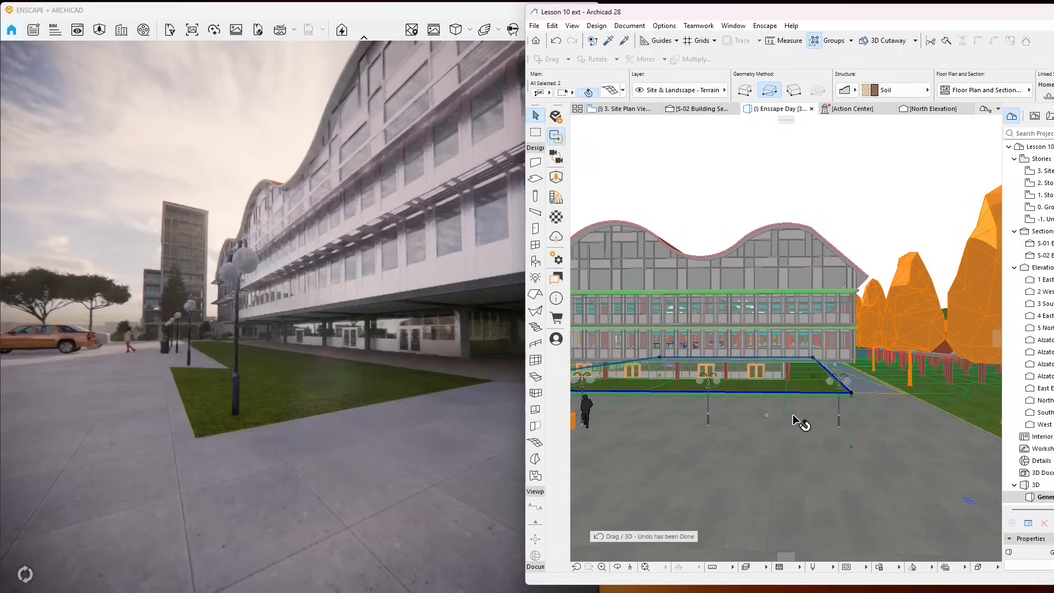
{"action": "key", "text": "ctrl+z"}
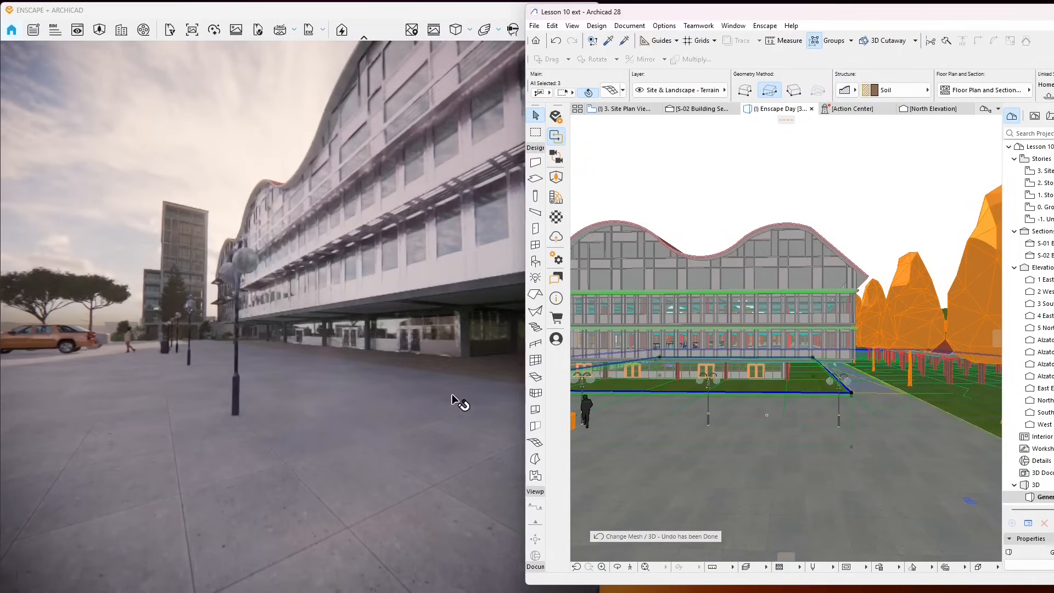
{"action": "left_click", "coordinate": [378, 407]}
{"action": "scroll", "coordinate": [410, 390], "scroll_direction": "down", "scroll_amount": 3}
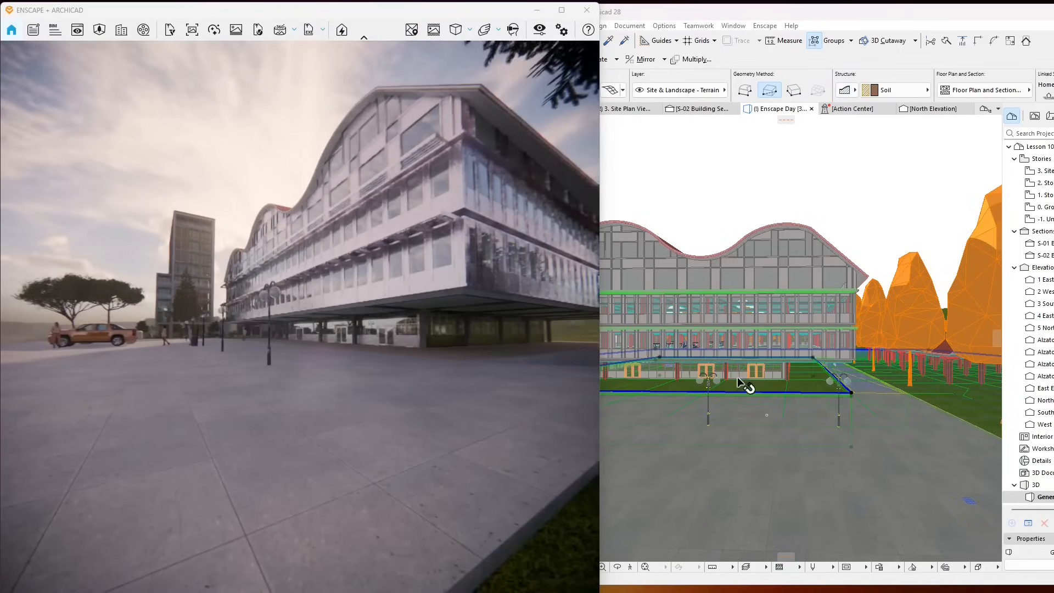
- Select the surrounding terrain mesh in Archicad and override its top surface, Grass - Green, with Water - Pond
{"action": "left_click", "coordinate": [777, 393]}
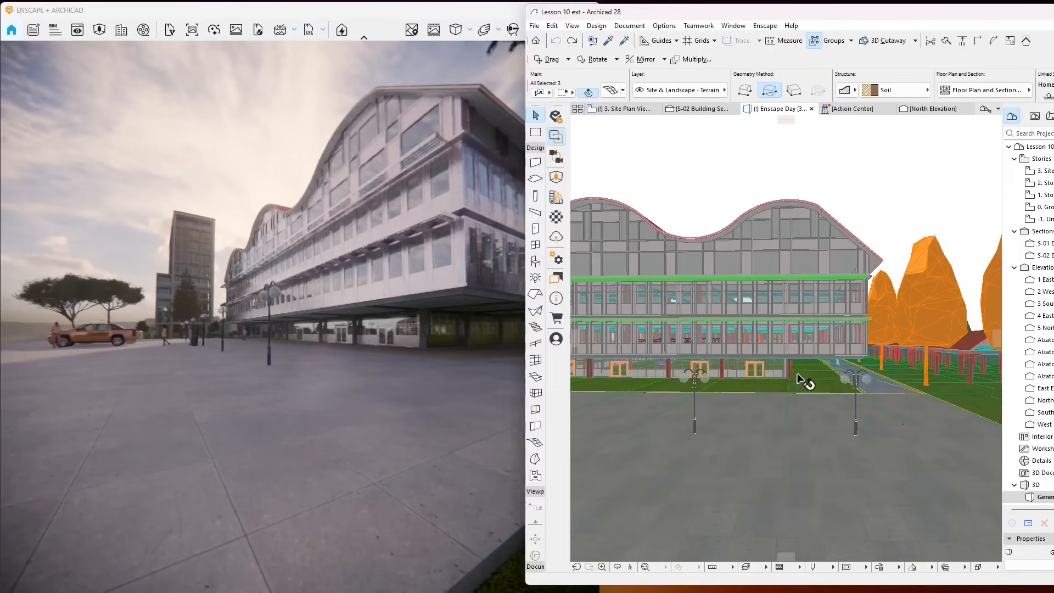
{"action": "right_click", "coordinate": [811, 386]}
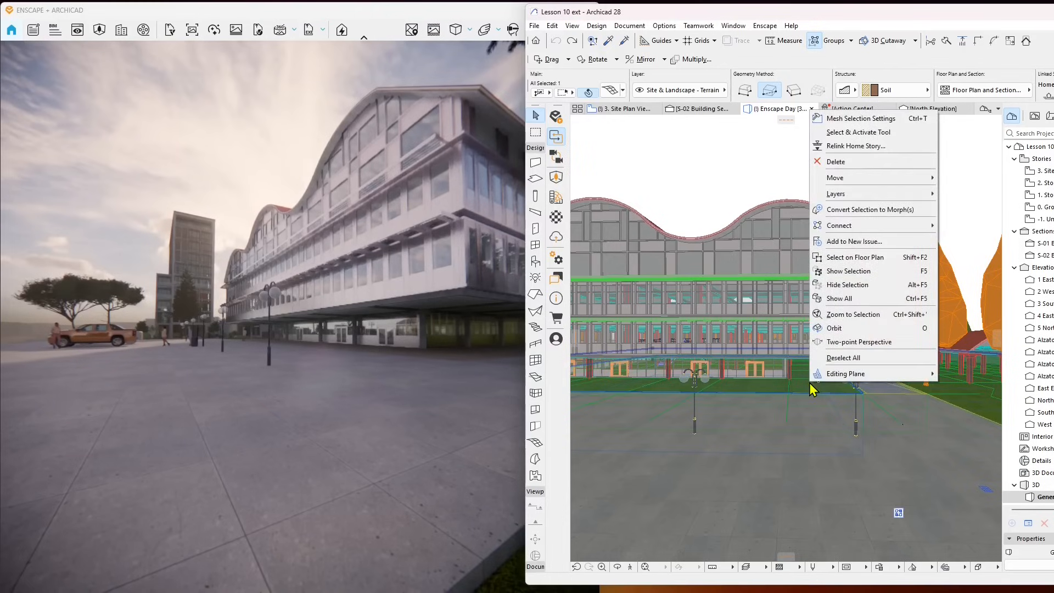
{"action": "left_click", "coordinate": [865, 119]}
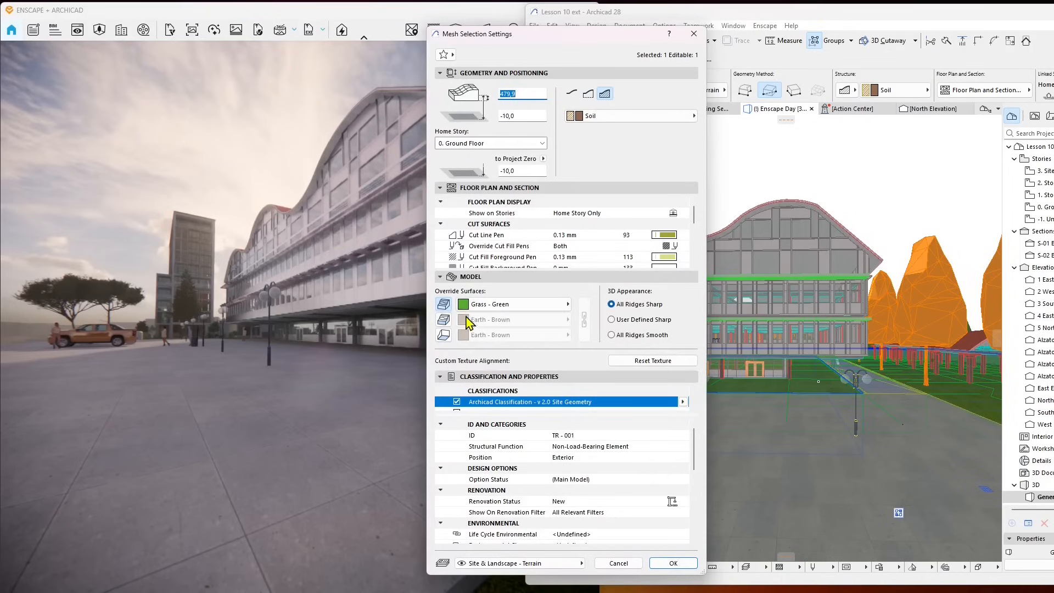
{"action": "left_click", "coordinate": [501, 306]}
{"action": "left_click", "coordinate": [622, 307]}
{"action": "type", "text": "water"}
{"action": "left_click", "coordinate": [615, 181]}
{"action": "left_click", "coordinate": [673, 563]}
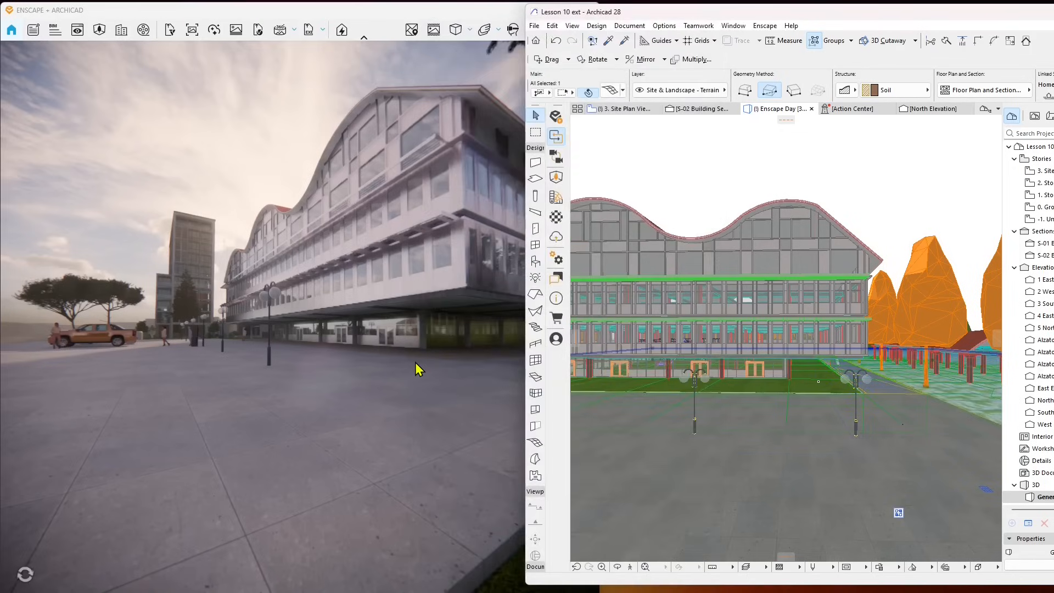
- Move through the Enscape scene to examine the water around the trees and beneath the vaulted, columned structure
{"action": "right_click_drag", "start_coordinate": [435, 364], "coordinate": [516, 364]}
{"action": "key", "text": "d"}
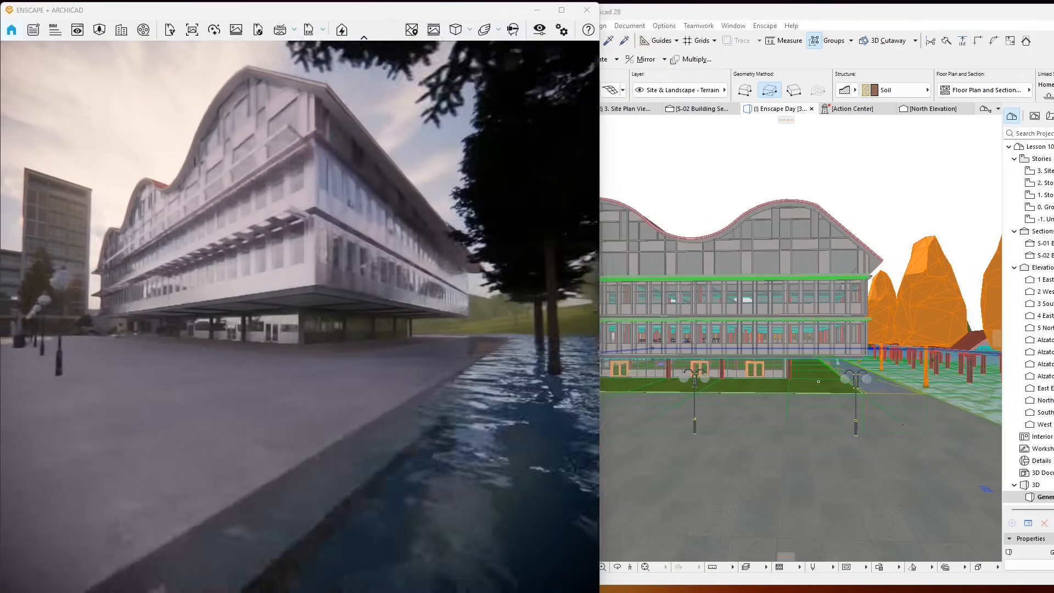
{"action": "key", "text": "d"}
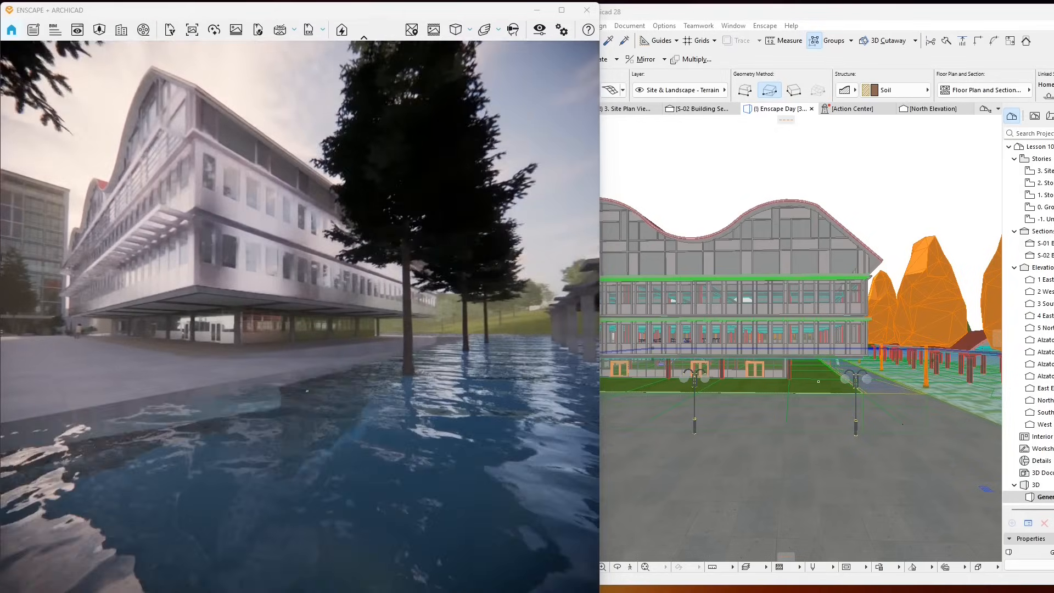
{"action": "key", "text": "d"}
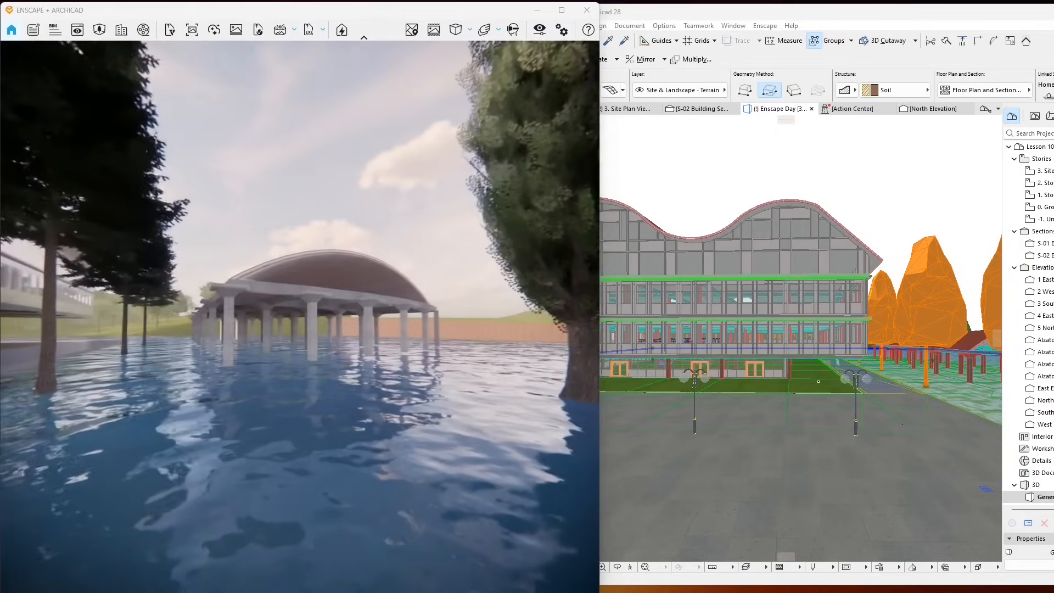
{"action": "key", "text": "w"}
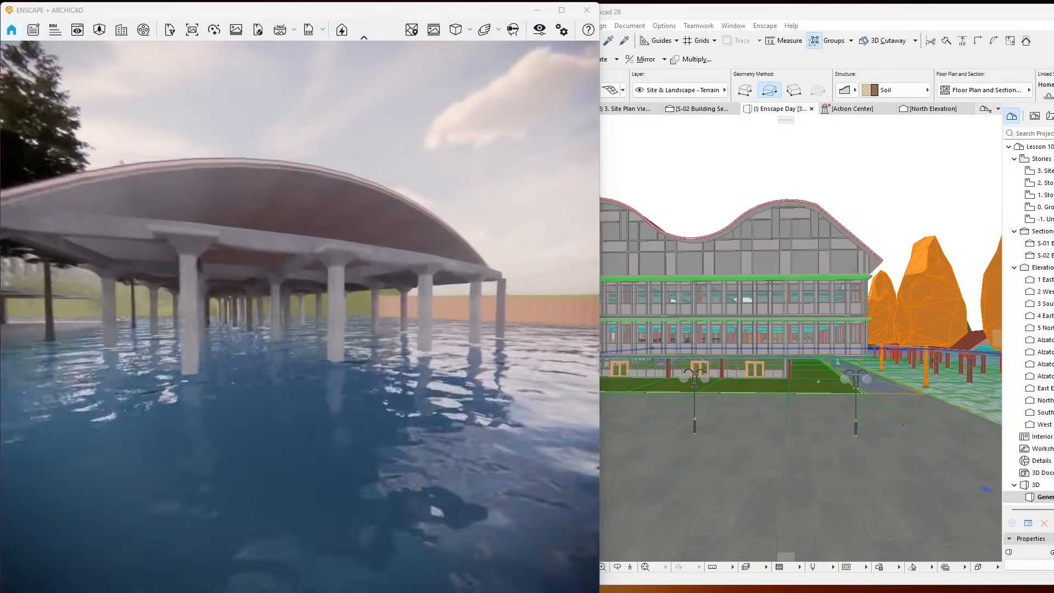
{"action": "key", "text": "w"}
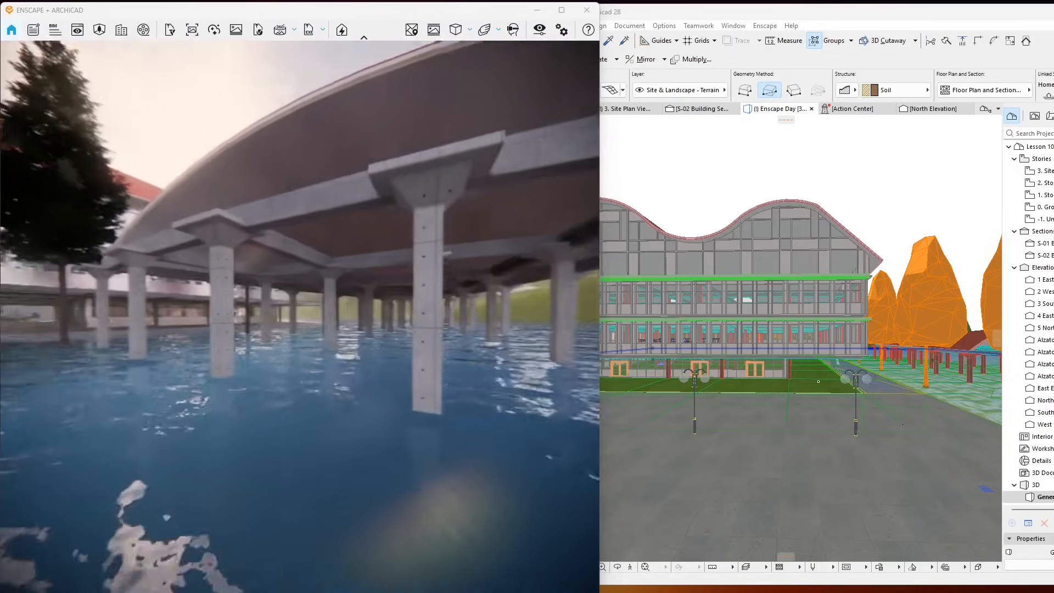
{"action": "key", "text": "w"}
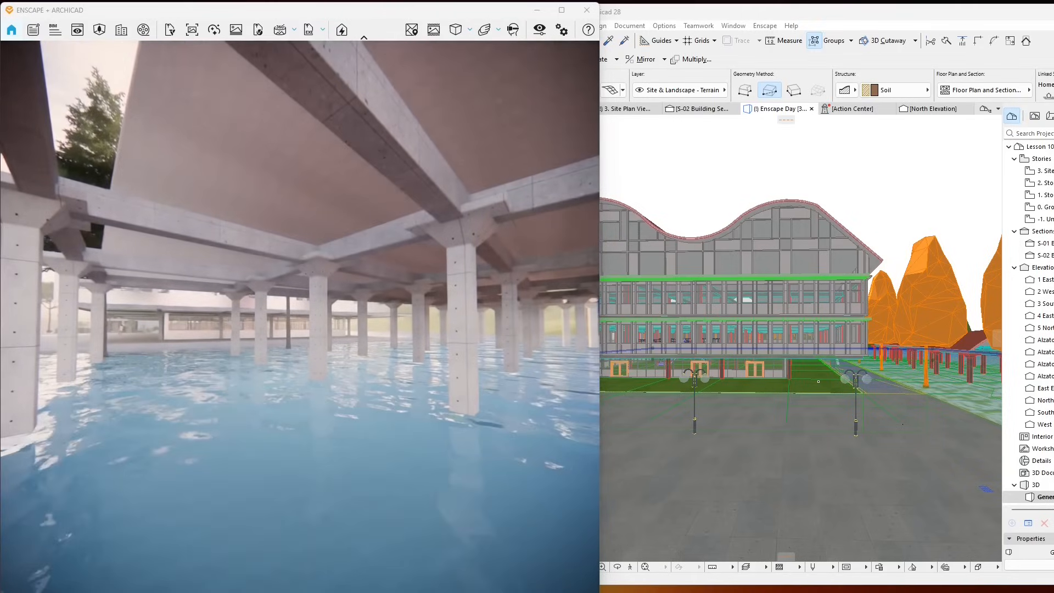
{"action": "key", "text": "d"}
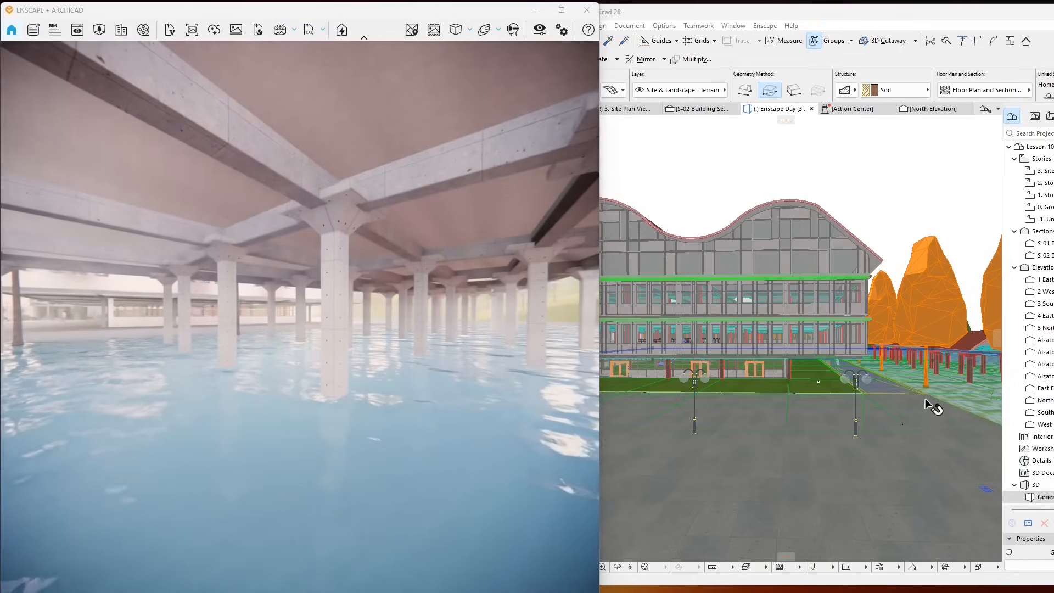
- Reopen the Enscape Material Editor, search for "pond" and open the Water - Pond material
{"action": "left_click", "coordinate": [721, 14]}
{"action": "left_click", "coordinate": [554, 219]}
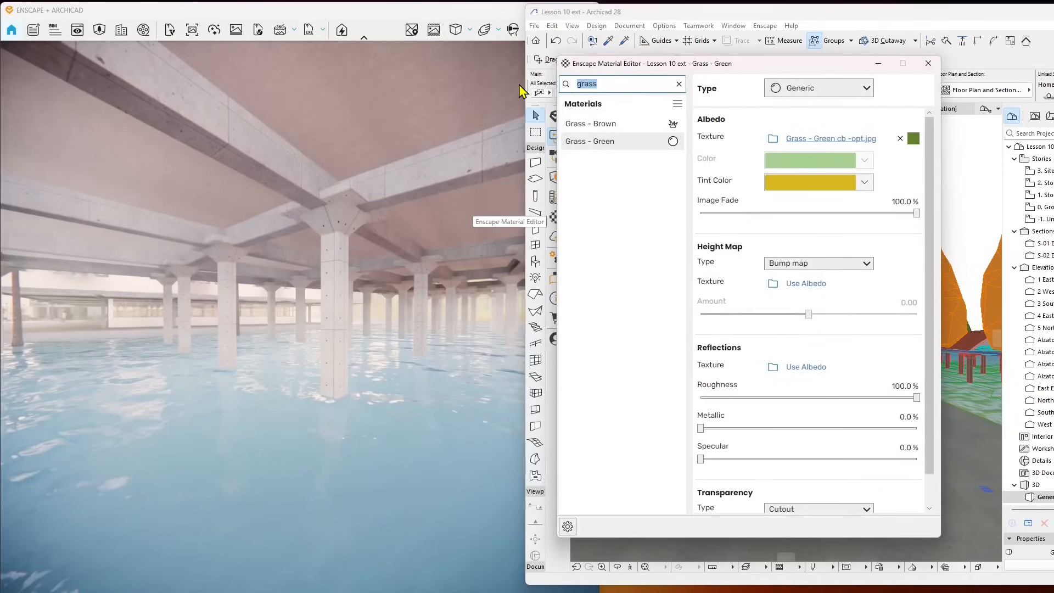
{"action": "type", "text": "pond"}
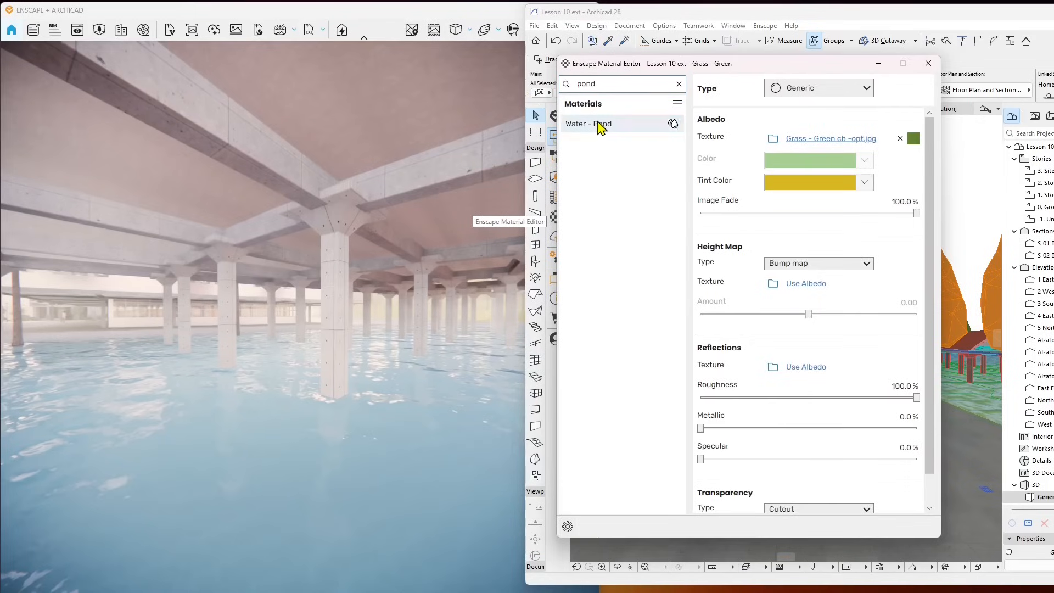
{"action": "left_click", "coordinate": [599, 124]}
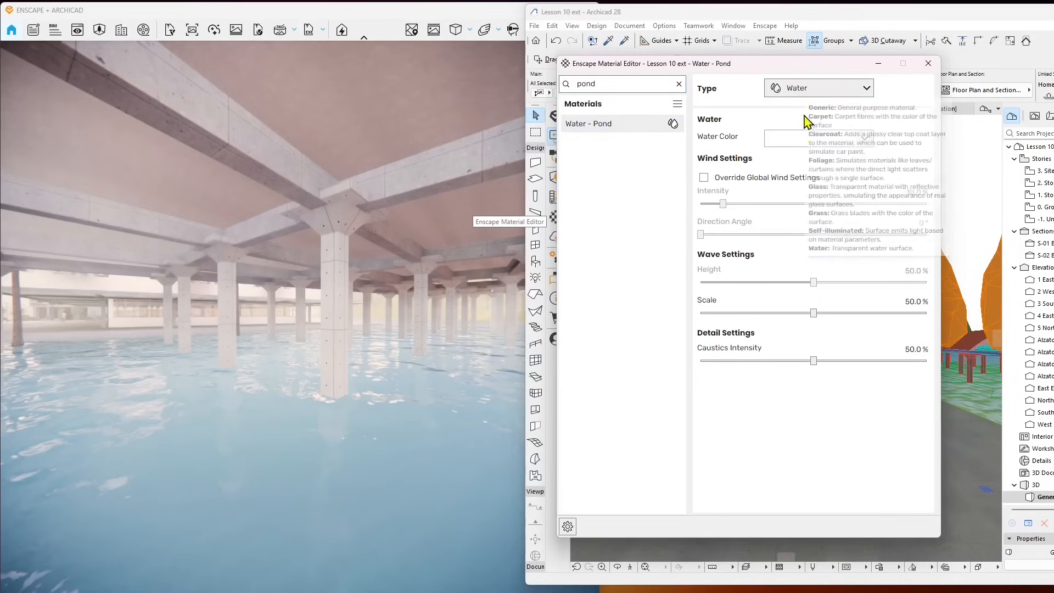
- Try turquoise, pale green and saturated blue as the water color of Water - Pond
{"action": "left_click", "coordinate": [793, 140]}
{"action": "left_click", "coordinate": [792, 217]}
{"action": "left_click", "coordinate": [817, 237]}
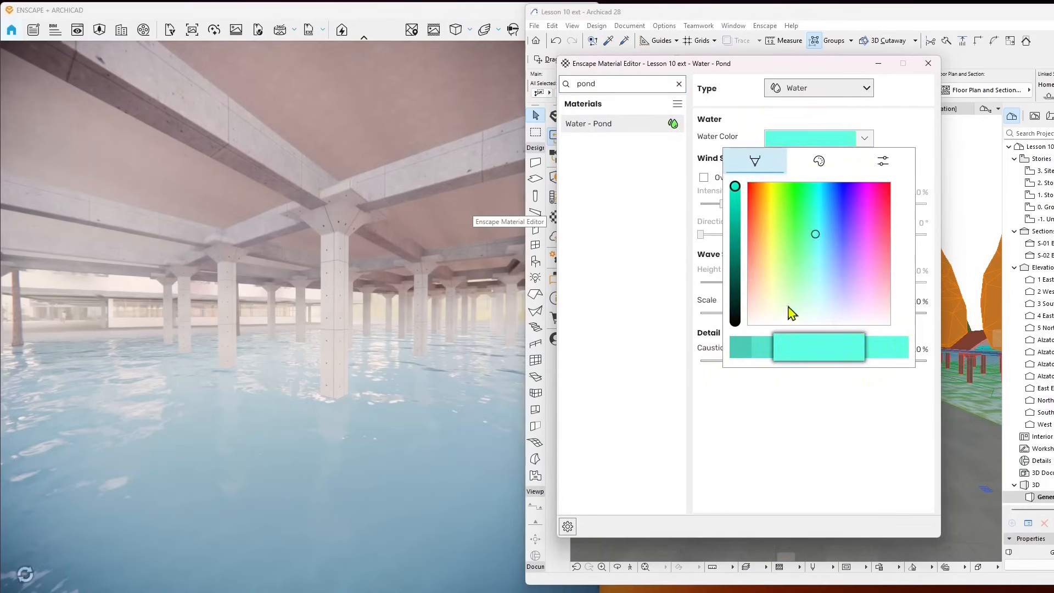
{"action": "left_click", "coordinate": [807, 278]}
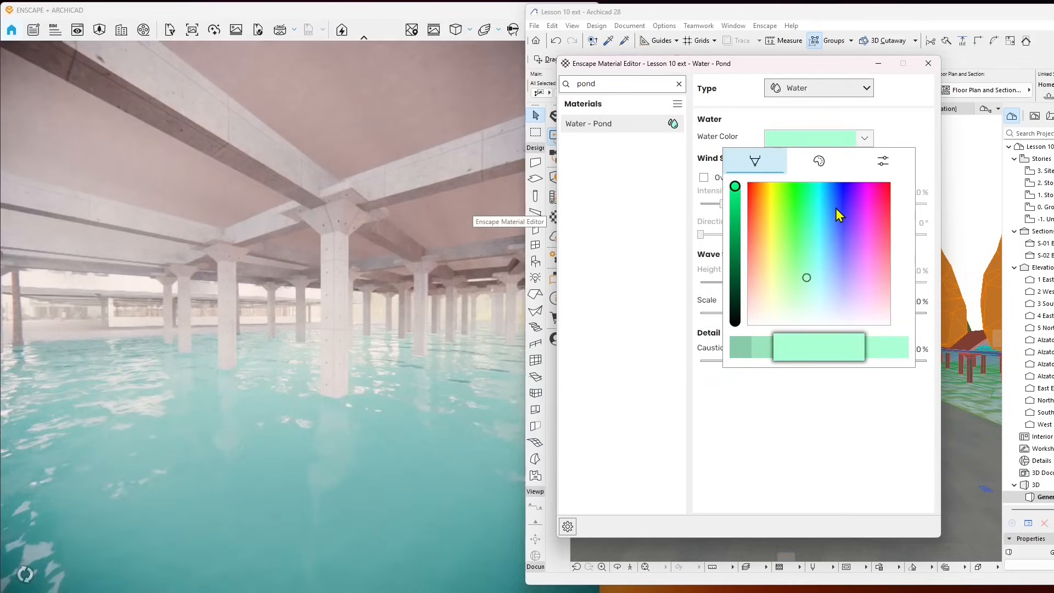
{"action": "left_click", "coordinate": [835, 206]}
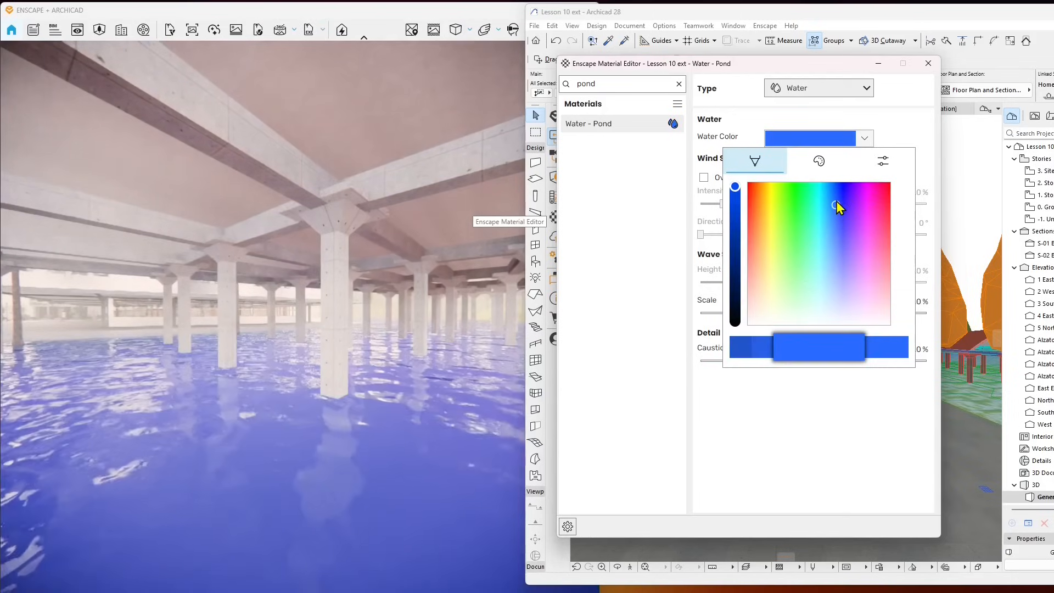
- Set the Water - Pond water color to a dark grey-green, RGB 42, 69, 61
{"action": "left_click", "coordinate": [805, 199]}
{"action": "left_click", "coordinate": [735, 203]}
{"action": "left_click", "coordinate": [737, 272]}
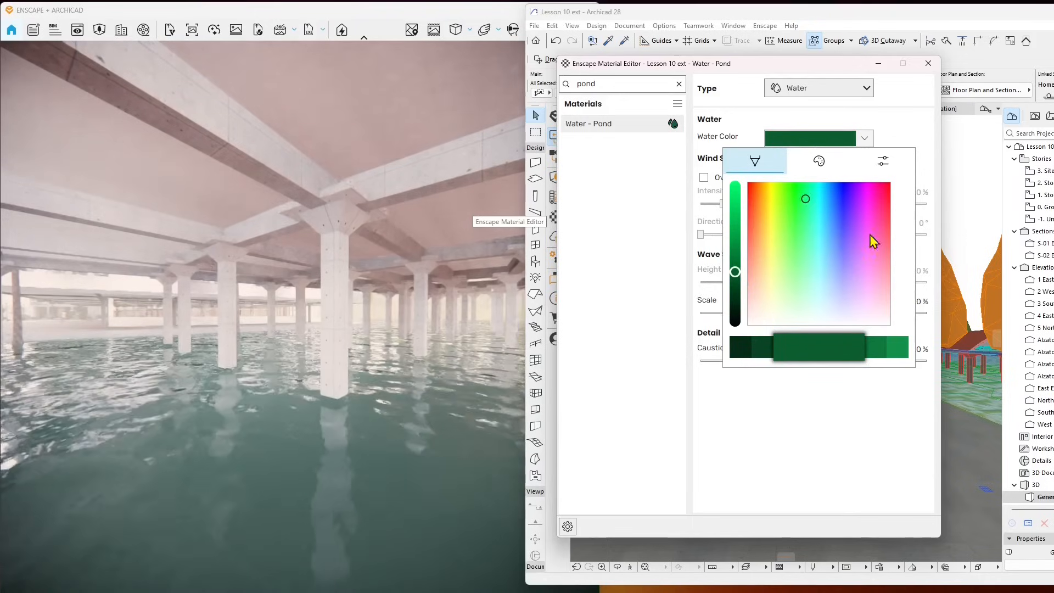
{"action": "left_click", "coordinate": [873, 179]}
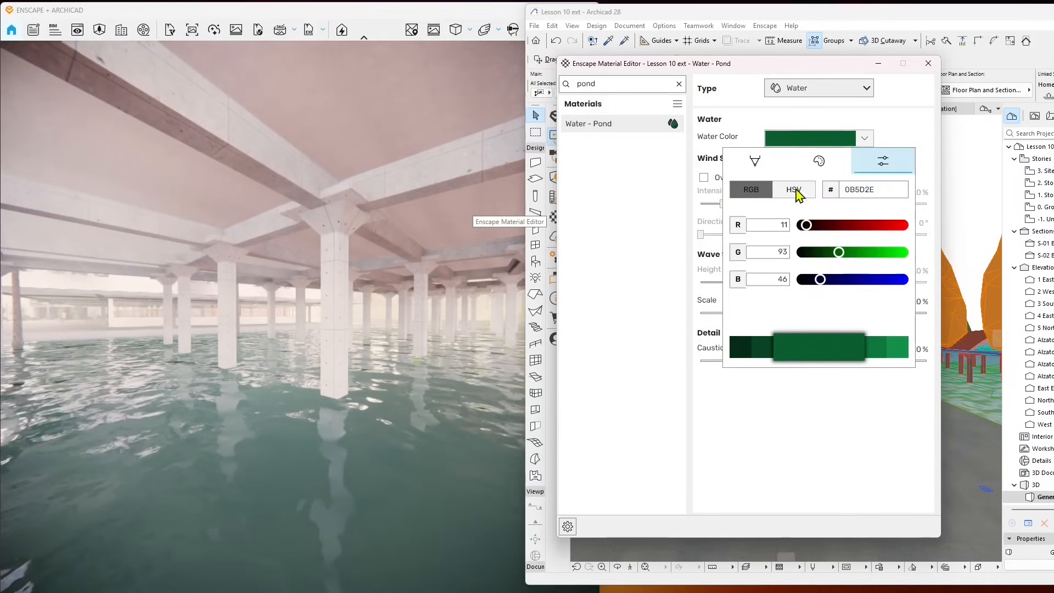
{"action": "left_click_drag", "start_coordinate": [818, 230], "coordinate": [831, 253]}
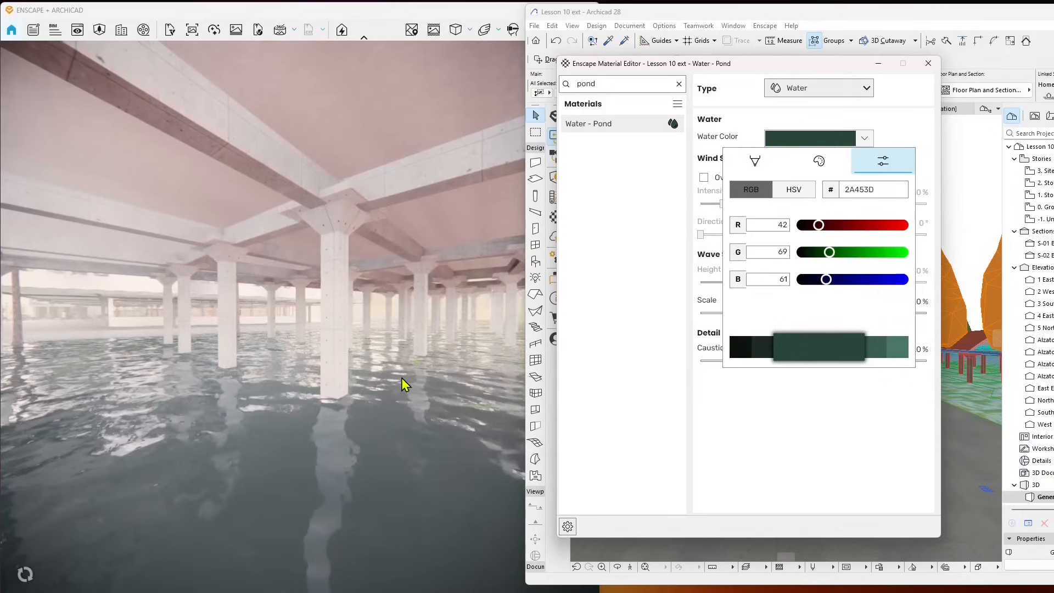
{"action": "left_click", "coordinate": [777, 125]}
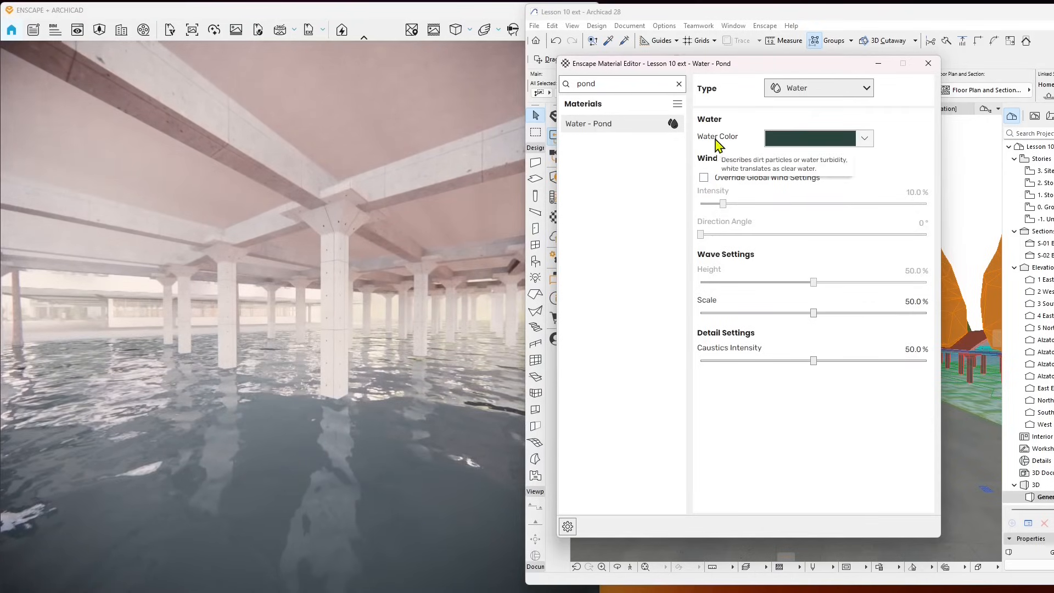
- Override the global wind settings for Water - Pond, increasing the wind intensity and the direction angle
{"action": "left_click", "coordinate": [866, 88]}
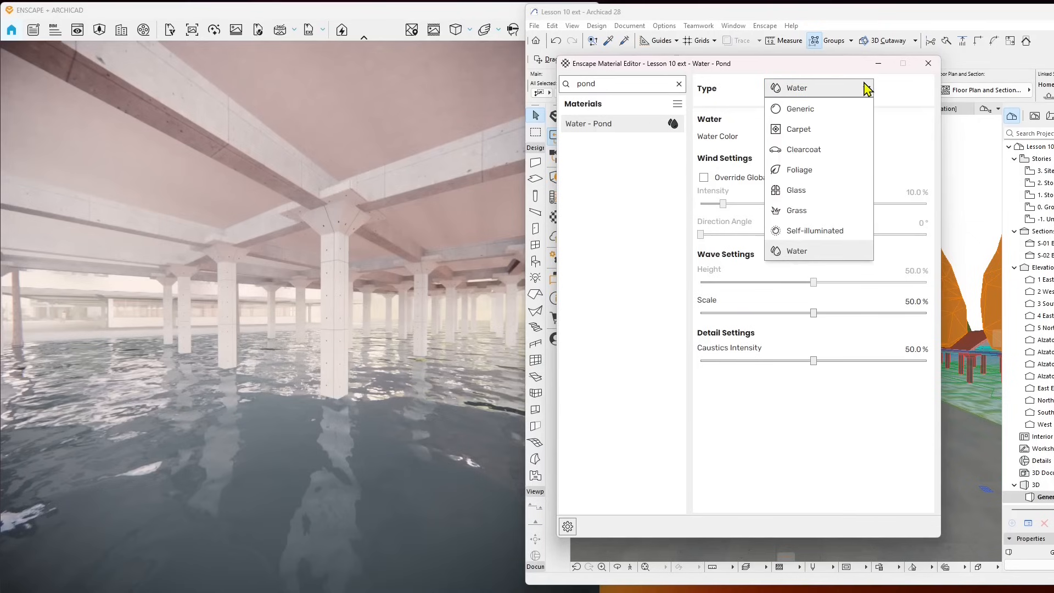
{"action": "left_click", "coordinate": [866, 88]}
{"action": "left_click", "coordinate": [704, 177]}
{"action": "left_click_drag", "start_coordinate": [724, 204], "coordinate": [769, 205]}
{"action": "left_click_drag", "start_coordinate": [702, 235], "coordinate": [772, 239]}
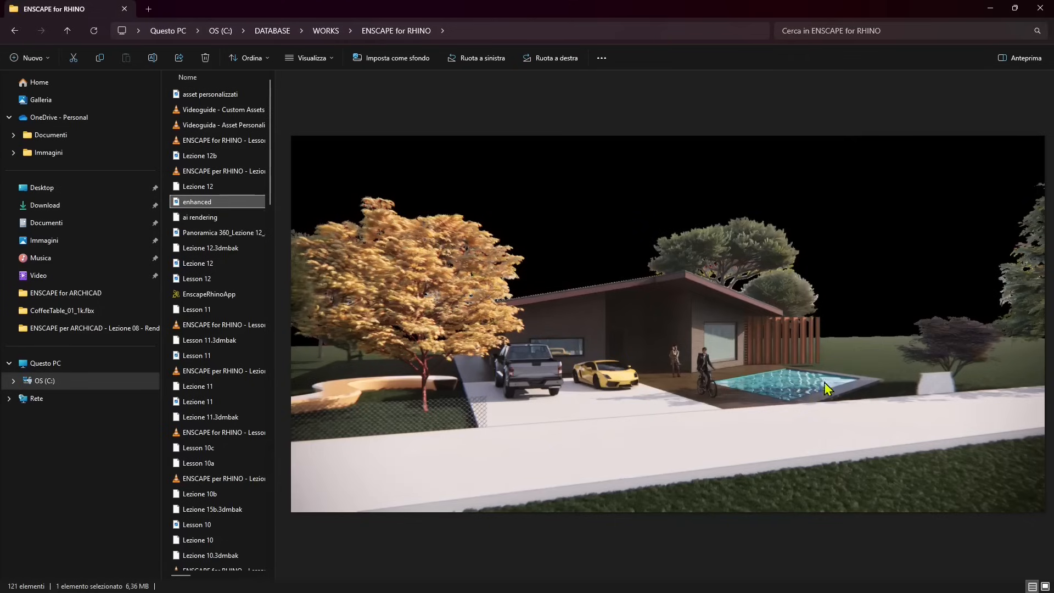
- Switch to File Explorer and preview the Lezione 12 image in the ENSCAPE for RHINO folder
{"action": "left_click", "coordinate": [202, 234]}
{"action": "left_click", "coordinate": [199, 265]}
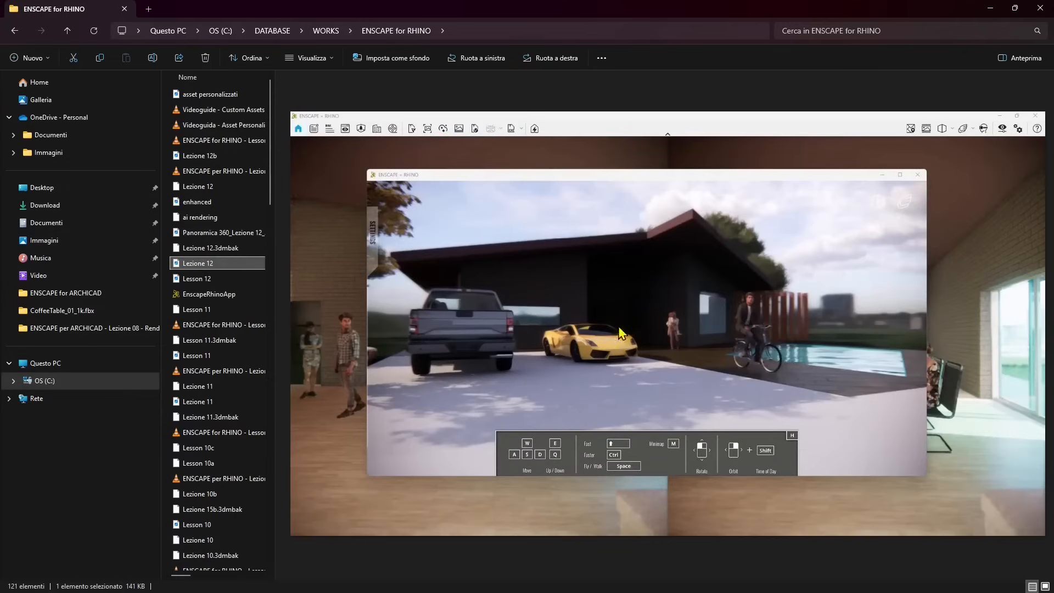
- Preview the Lesson 12, Lesson 11, Lezione 11 and Lesson 10 images in the ENSCAPE for RHINO folder
{"action": "left_click", "coordinate": [213, 281]}
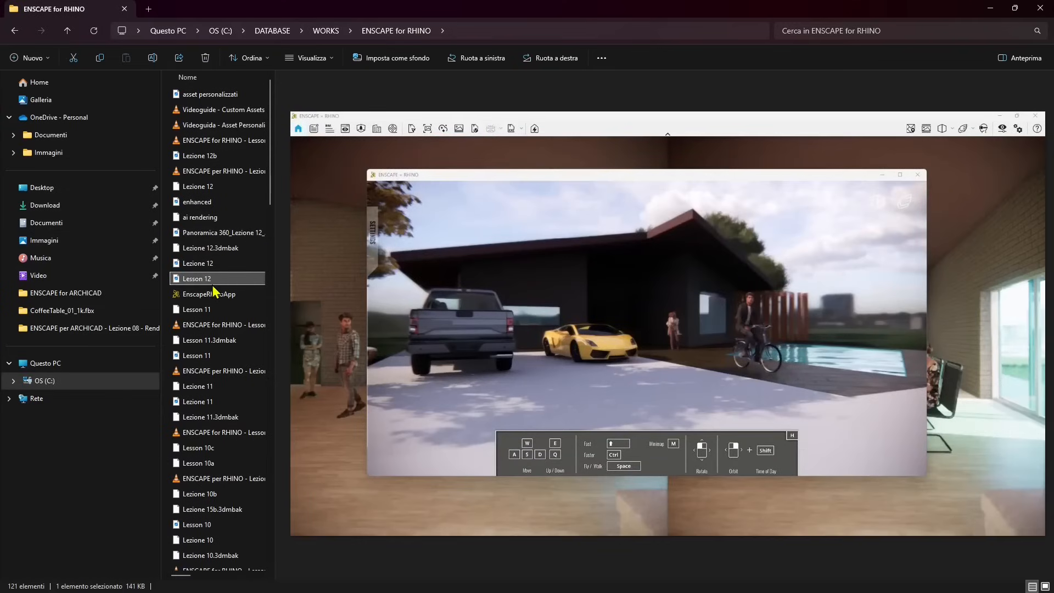
{"action": "left_click", "coordinate": [200, 356]}
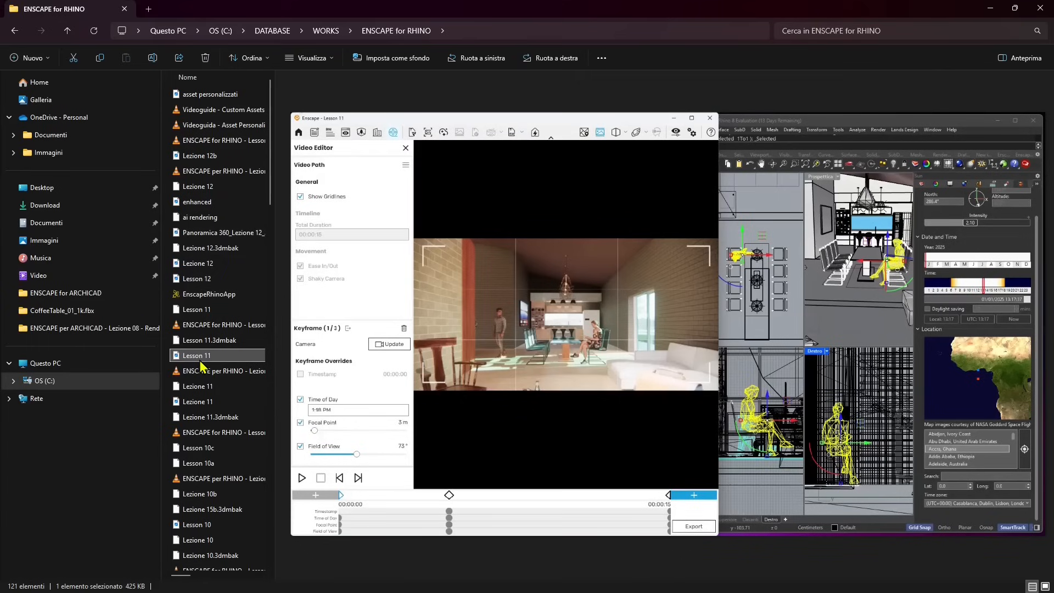
{"action": "left_click", "coordinate": [198, 401]}
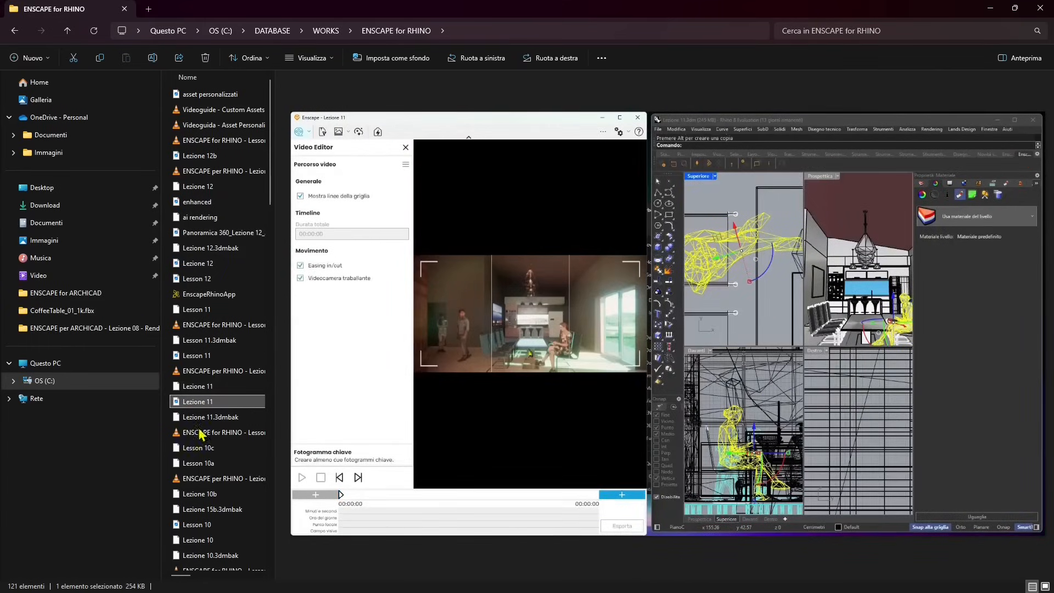
{"action": "left_click", "coordinate": [203, 525]}
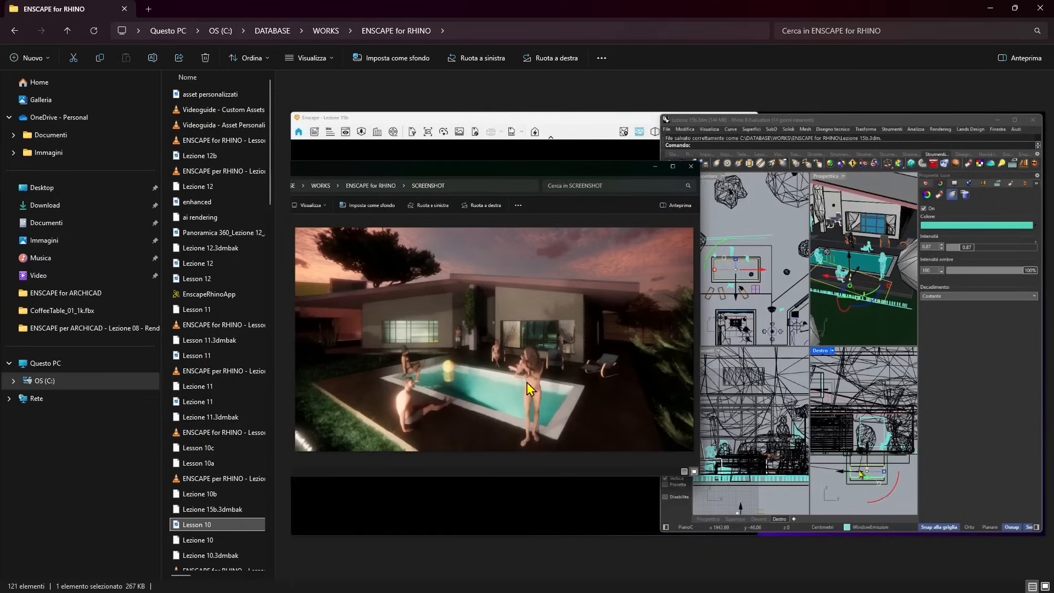
- Preview the older lesson images Lesson 09B, Lesson 09, Lezione 09, Lesson 08 and Lezione 08
{"action": "scroll", "coordinate": [236, 503], "scroll_direction": "down", "scroll_amount": 2}
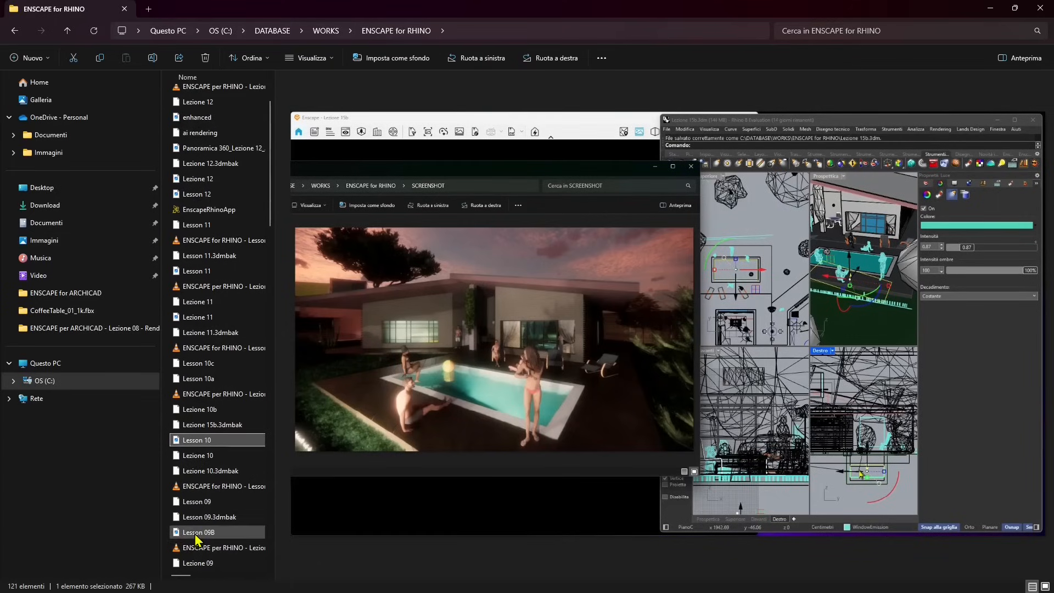
{"action": "left_click", "coordinate": [195, 536]}
{"action": "scroll", "coordinate": [197, 536], "scroll_direction": "down", "scroll_amount": 3}
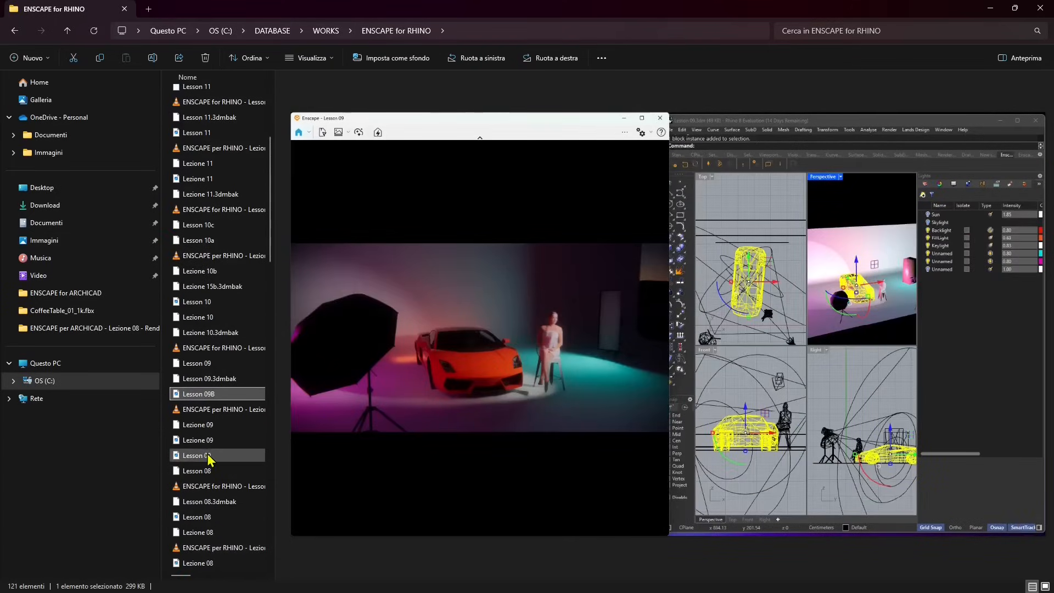
{"action": "left_click", "coordinate": [206, 456]}
{"action": "left_click", "coordinate": [205, 442]}
{"action": "scroll", "coordinate": [206, 444], "scroll_direction": "down", "scroll_amount": 2}
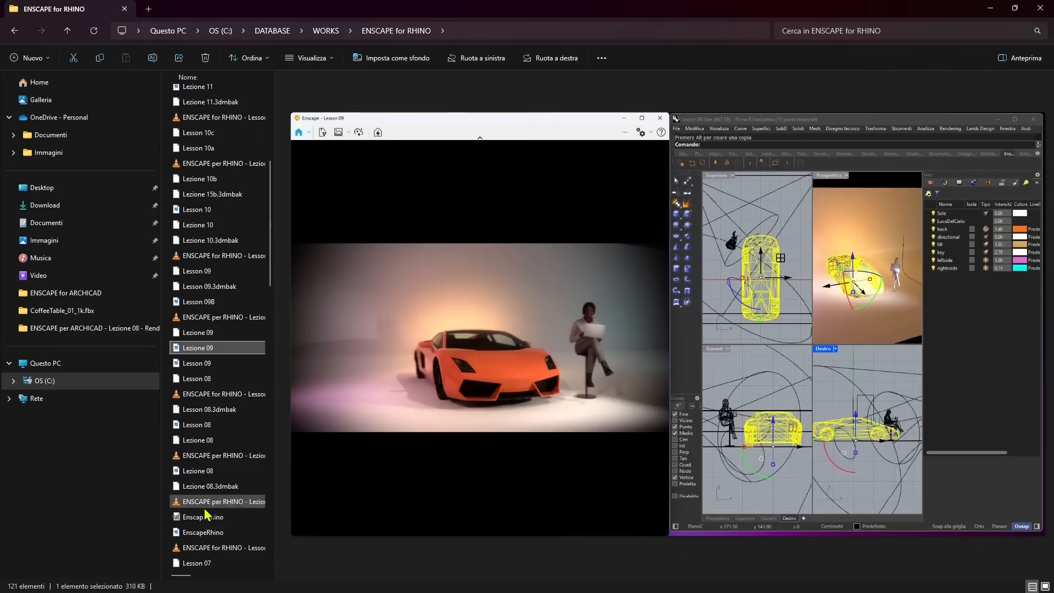
{"action": "left_click", "coordinate": [207, 428]}
{"action": "left_click", "coordinate": [207, 470]}
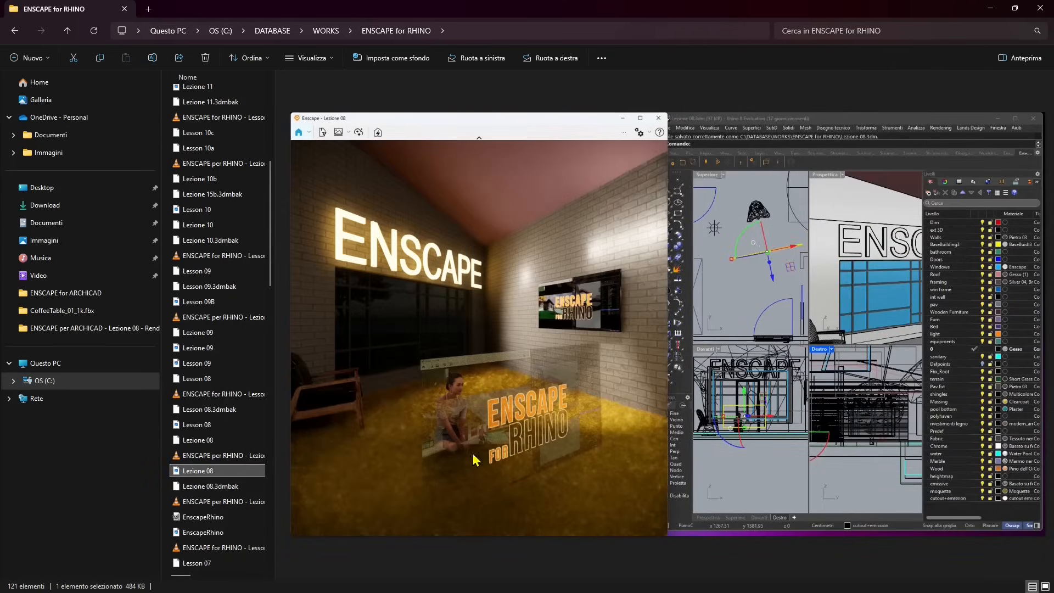
- Preview the EnscapeRhino image, and return to the start of the folder to preview Lezione 12b and enhanced
{"action": "scroll", "coordinate": [217, 497], "scroll_direction": "down", "scroll_amount": 1}
{"action": "left_click", "coordinate": [214, 487]}
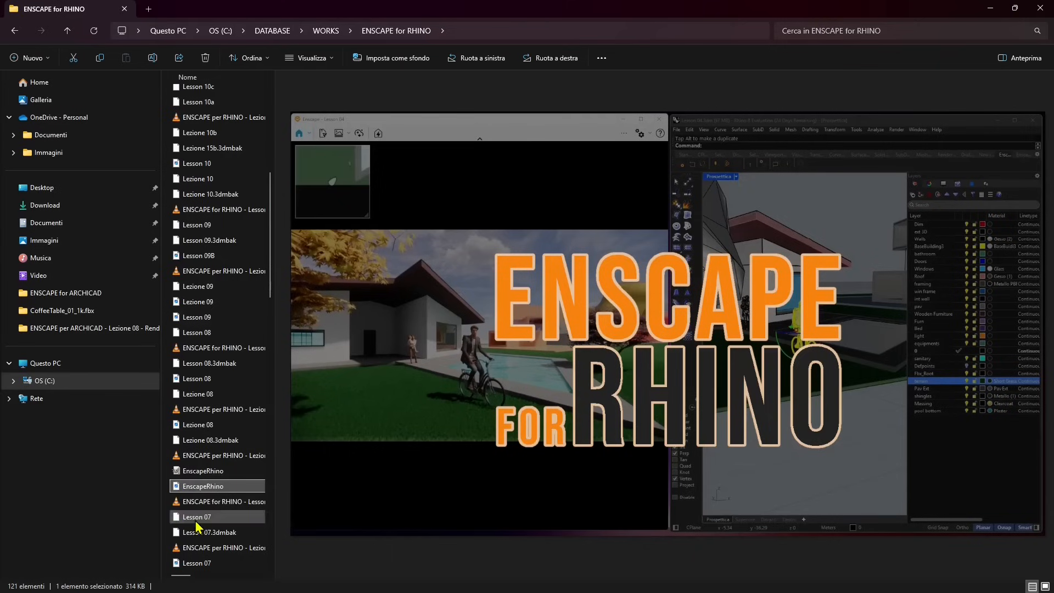
{"action": "scroll", "coordinate": [212, 535], "scroll_direction": "down", "scroll_amount": 1}
{"action": "scroll", "coordinate": [203, 220], "scroll_direction": "up", "scroll_amount": 9}
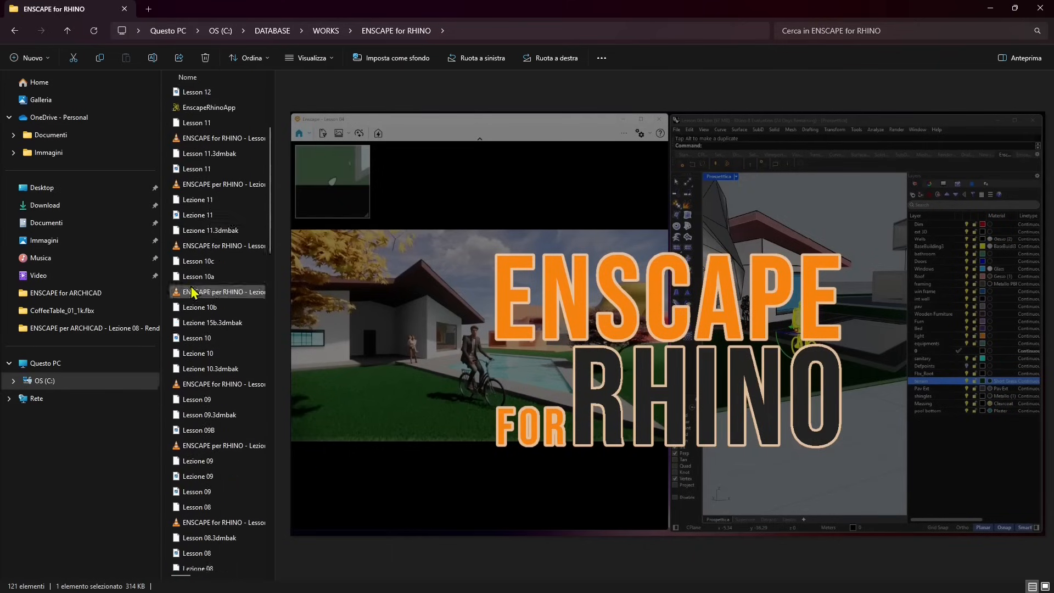
{"action": "left_click", "coordinate": [199, 157]}
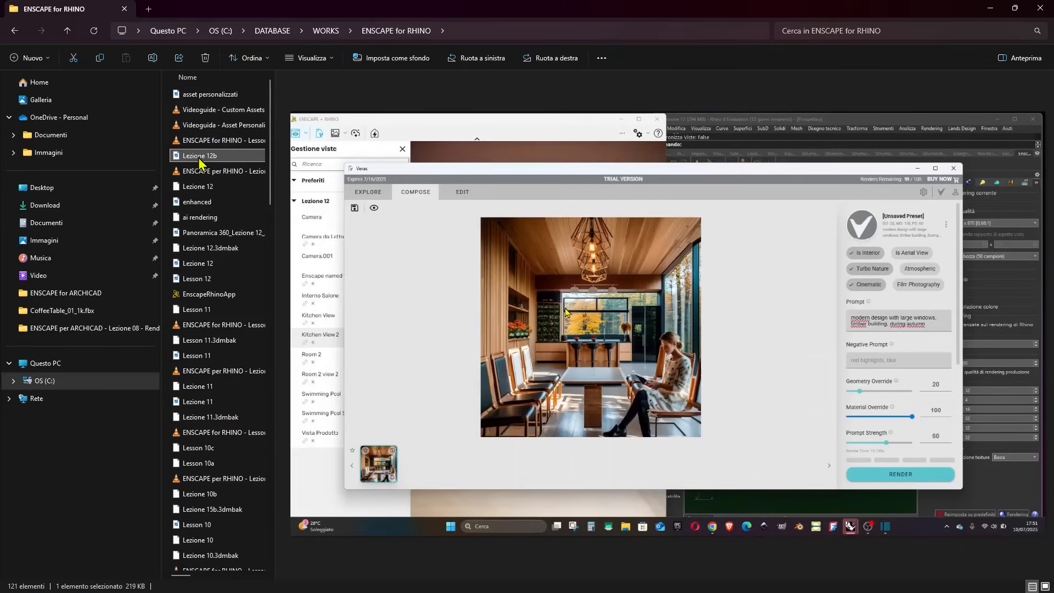
{"action": "left_click", "coordinate": [197, 204]}
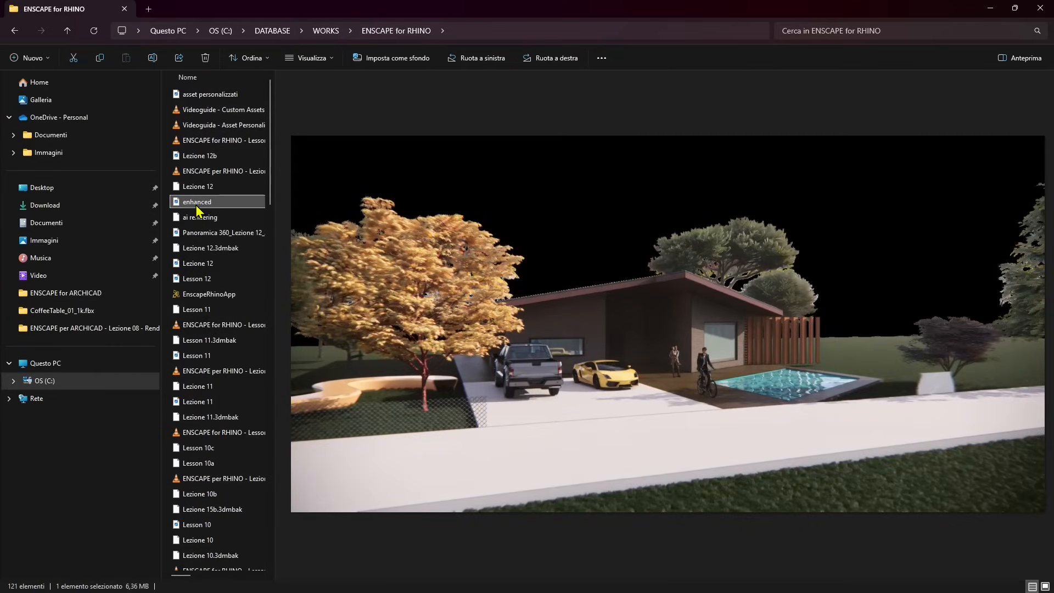